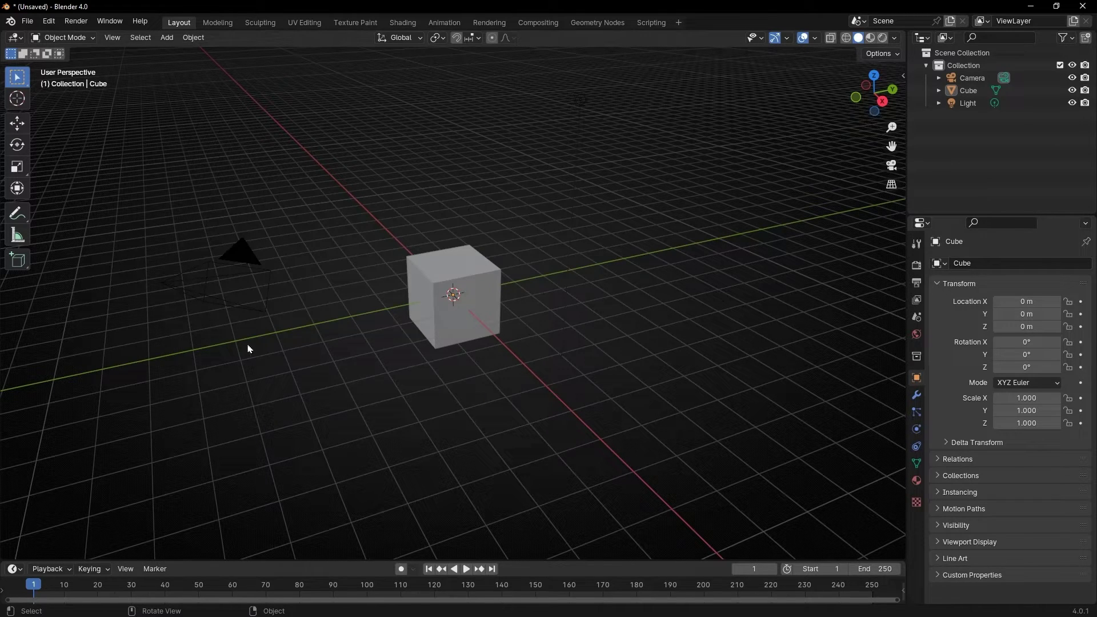
Delete the default camera, cube and light, and add a Bezier circle at the origin
left_click_drag(677, 141, 177, 350)
key("Delete")
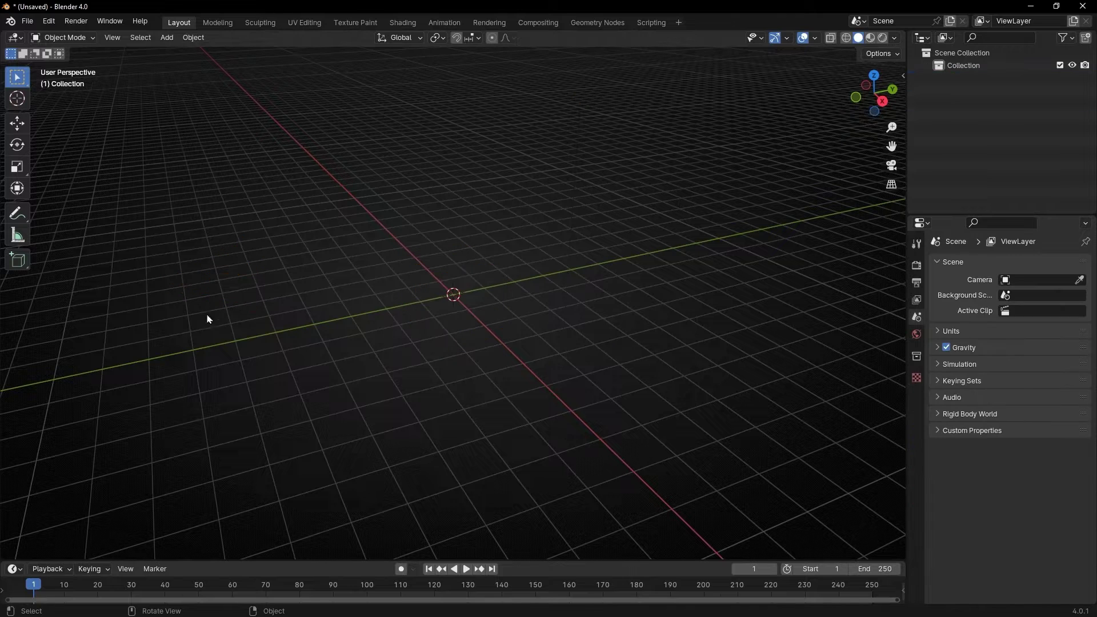
left_click(167, 38)
mouse_move(213, 64)
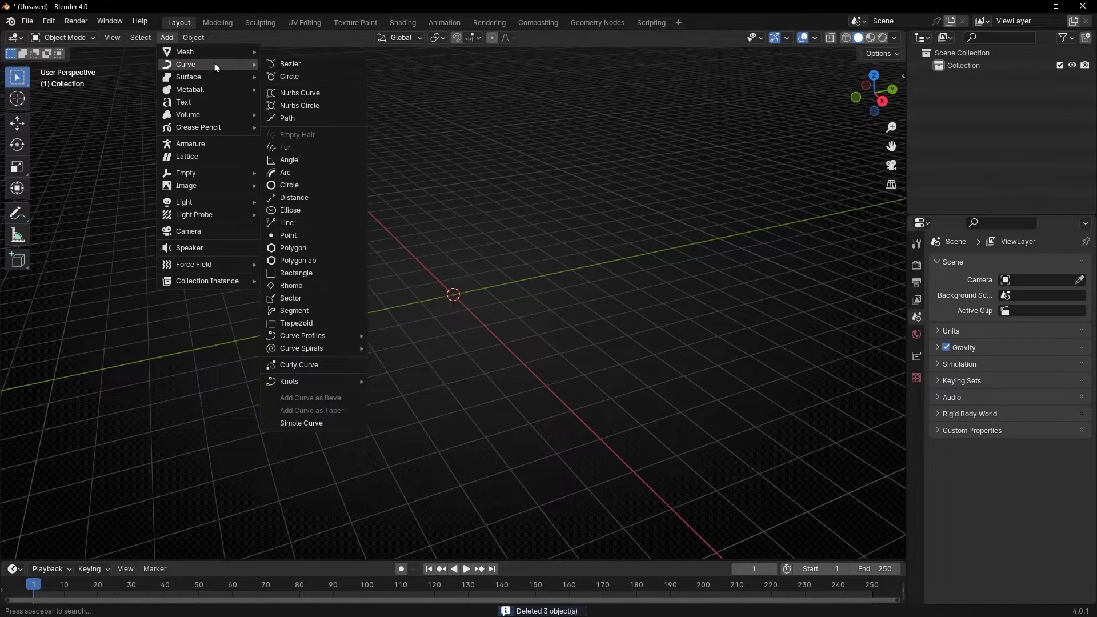
left_click(317, 77)
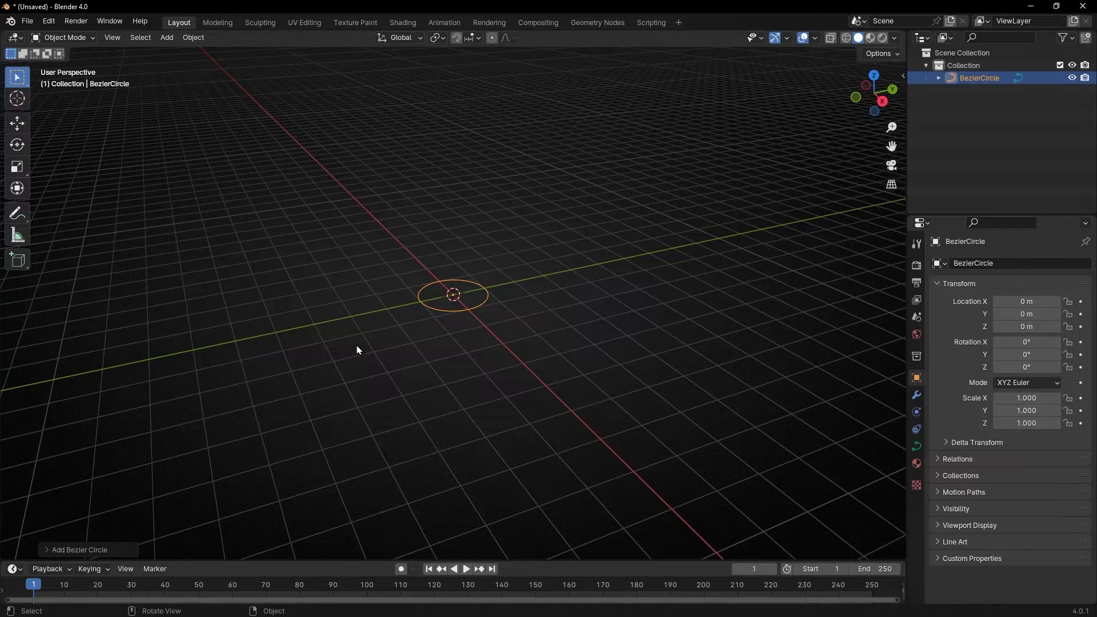
In the Geometry Nodes workspace, close the spreadsheet and create a new node tree for the circle
left_click(611, 22)
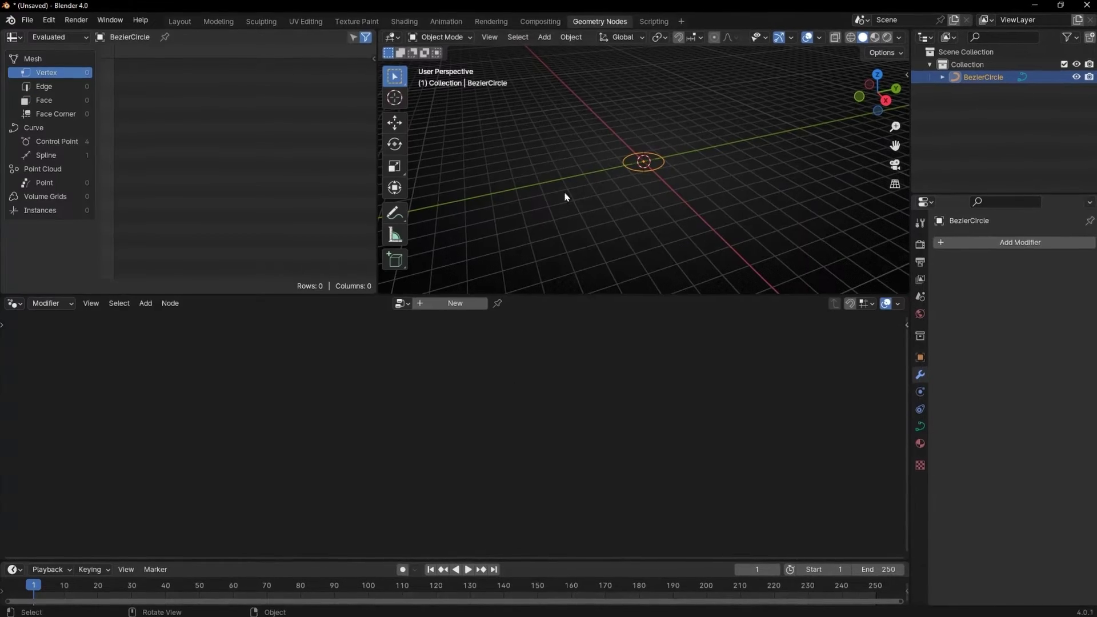
right_click(309, 38)
left_click(316, 152)
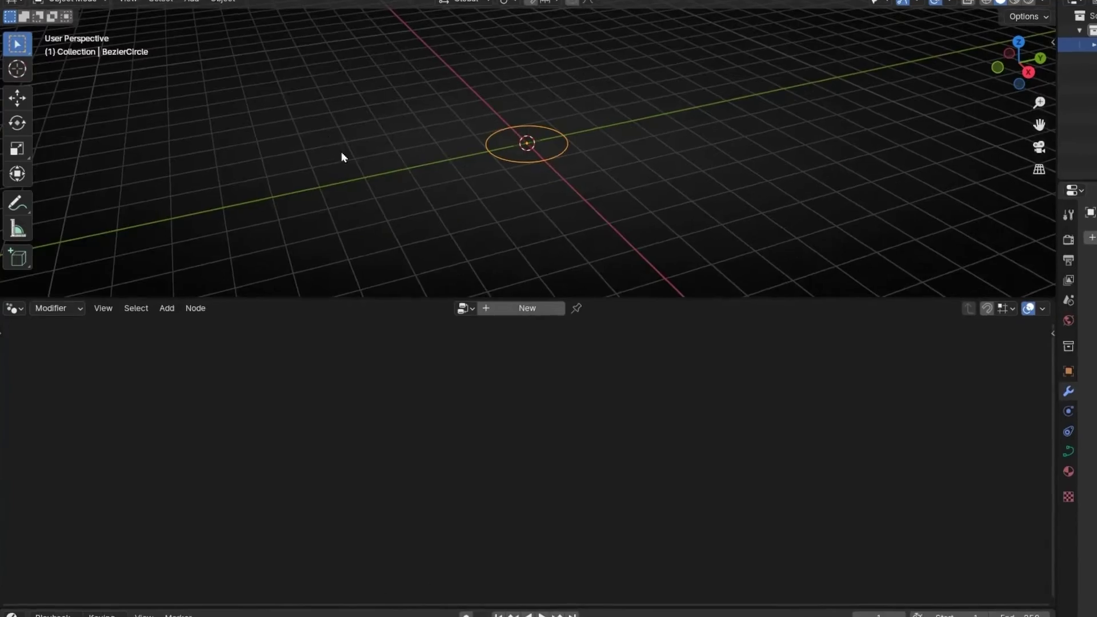
left_click(544, 308)
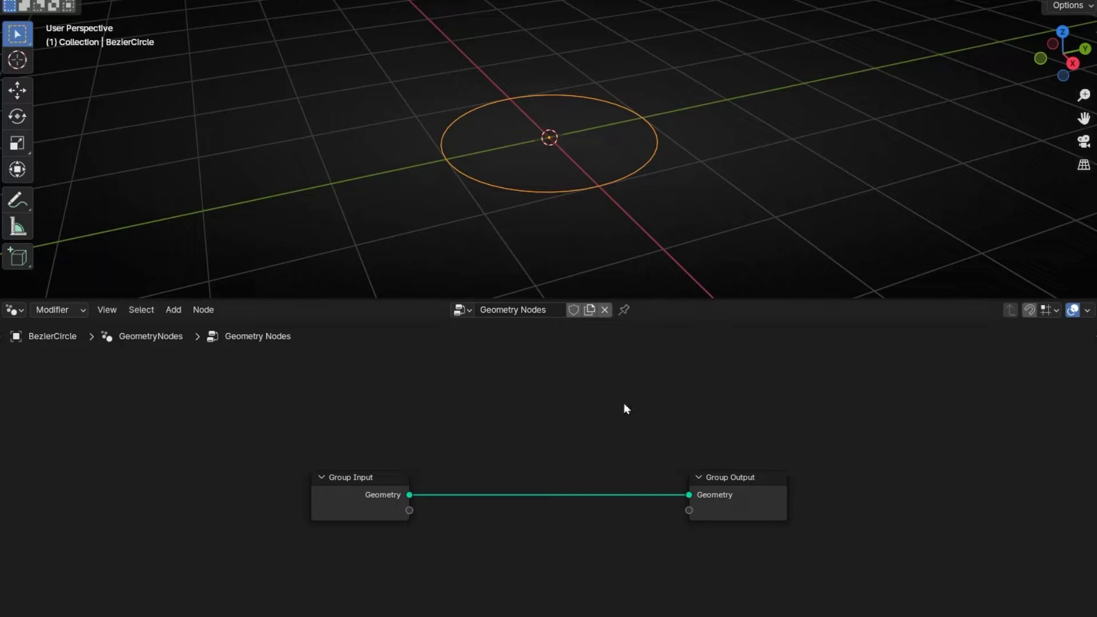
Insert a Curve to Mesh node between Group Input and Group Output
middle_click_drag(515, 448, 520, 419, "ctrl")
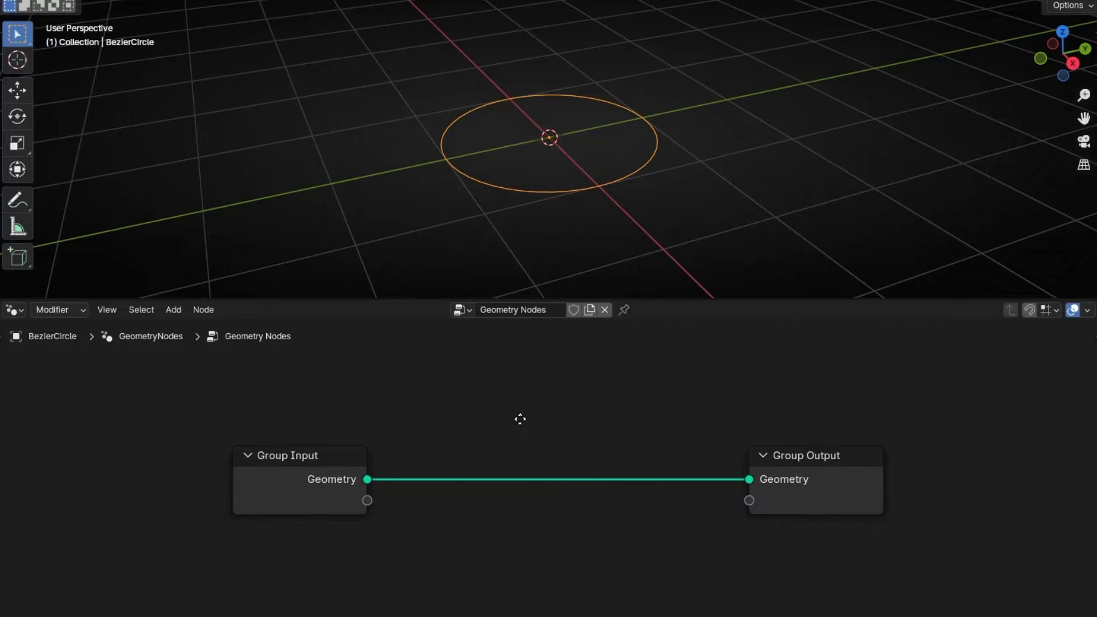
key("shift+a")
type("curve to")
key("Return")
left_click(520, 418)
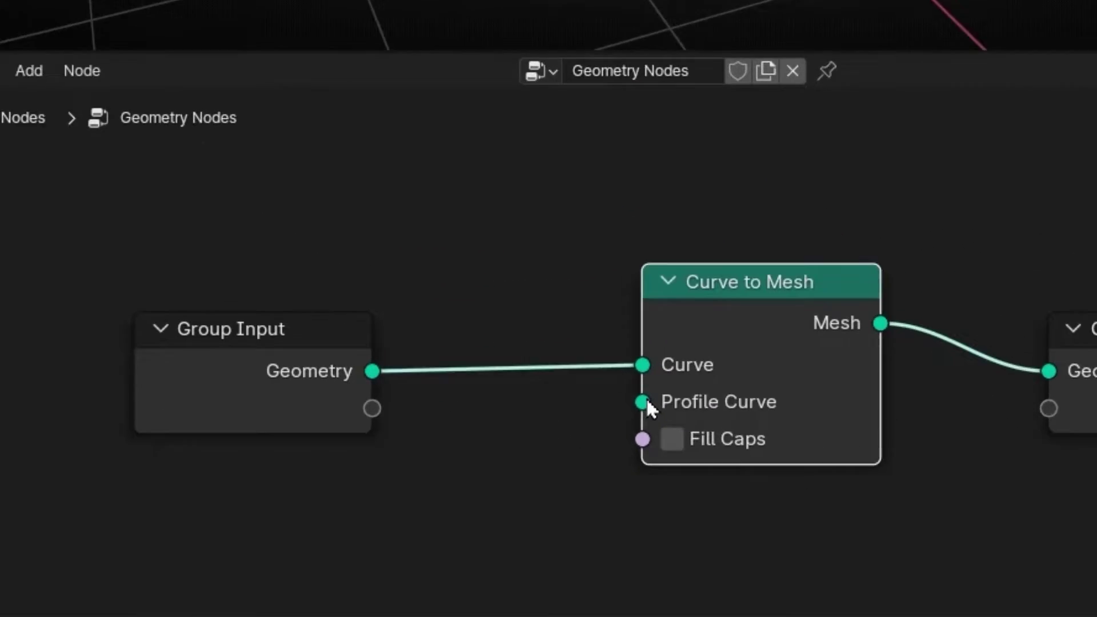
Feed a Curve Circle into Profile Curve and set its Radius to 0.05 m
left_click_drag(520, 497, 469, 541)
type("circle")
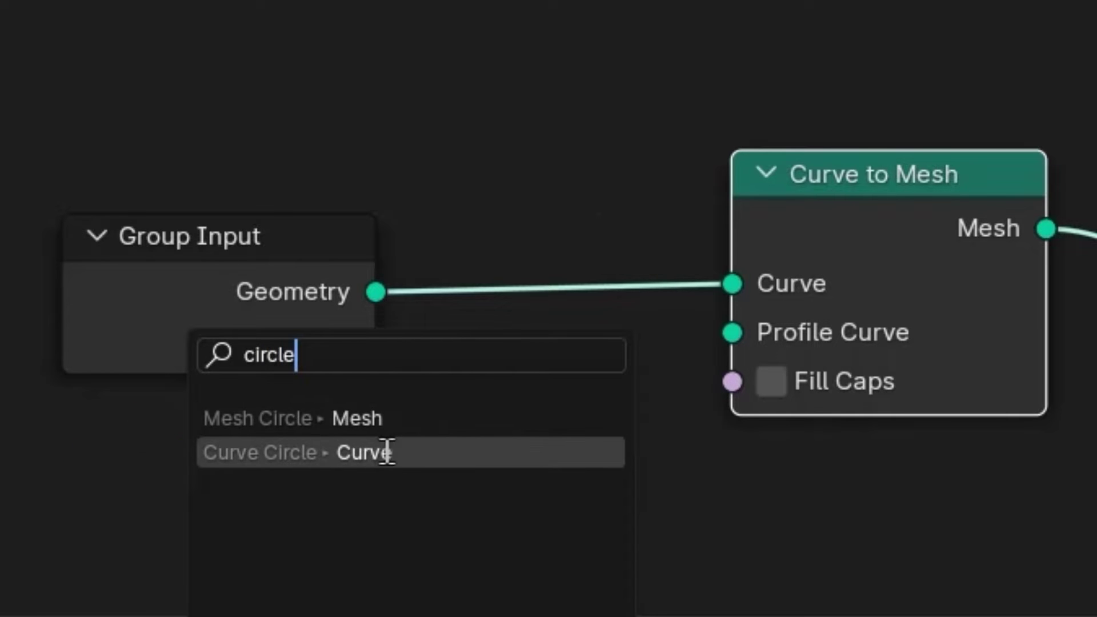
left_click(362, 452)
left_click(436, 435)
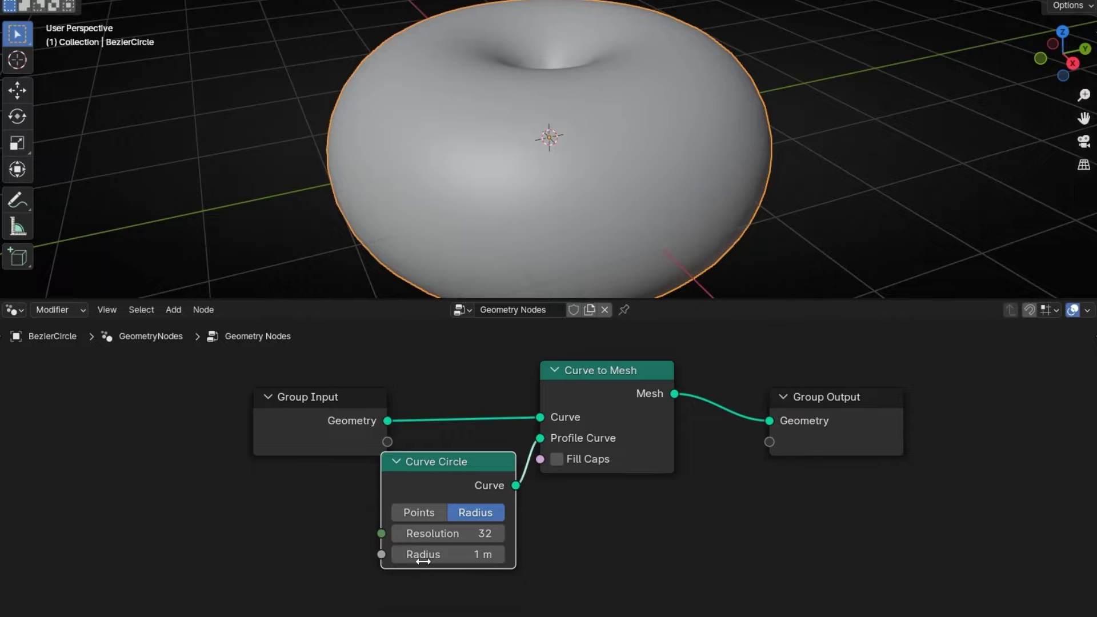
left_click_drag(423, 562, 471, 554)
left_click(471, 555)
type("0.05")
key("Return")
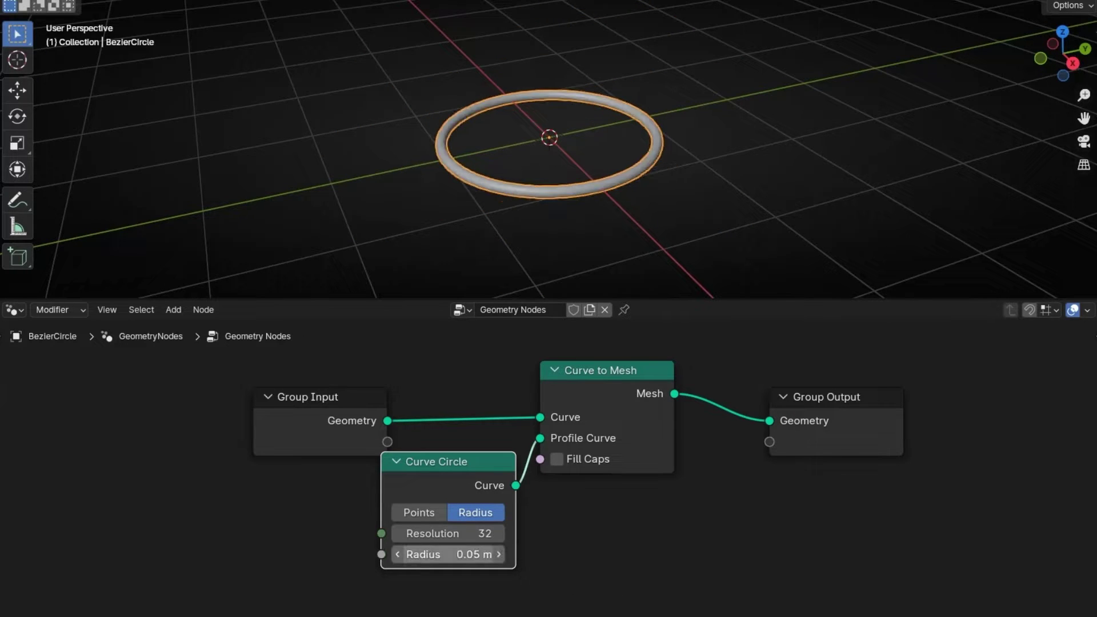
Collapse Curve Circle under Curve to Mesh and frame both nodes with the label 'Curve Mesh'
left_click(395, 462)
left_click_drag(419, 463, 563, 501)
left_click_drag(503, 374, 658, 536)
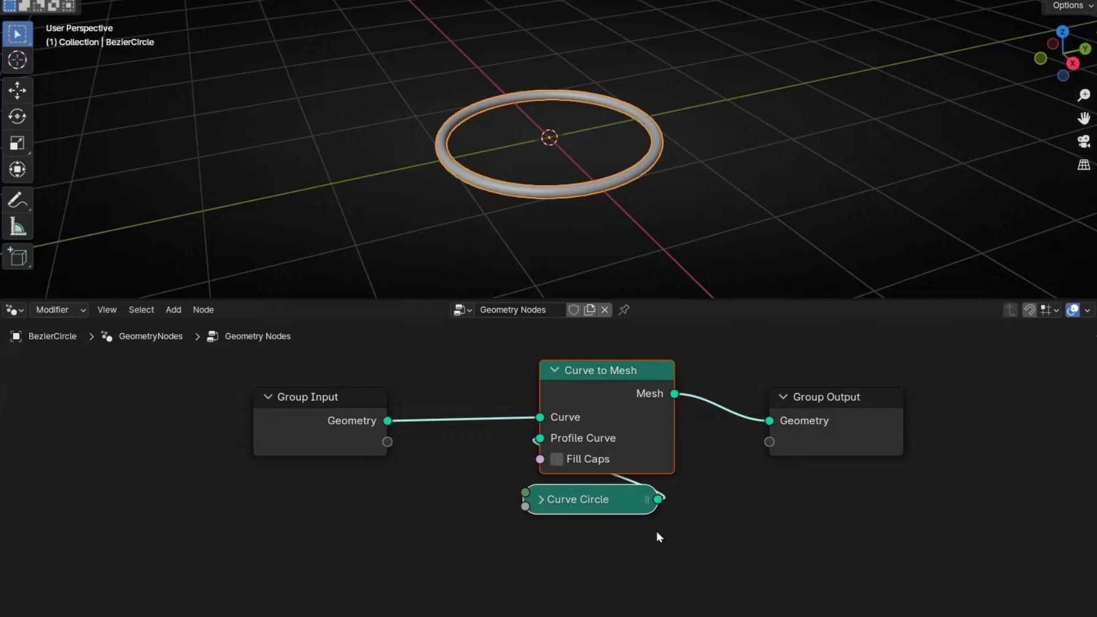
key("ctrl+j")
key("F2")
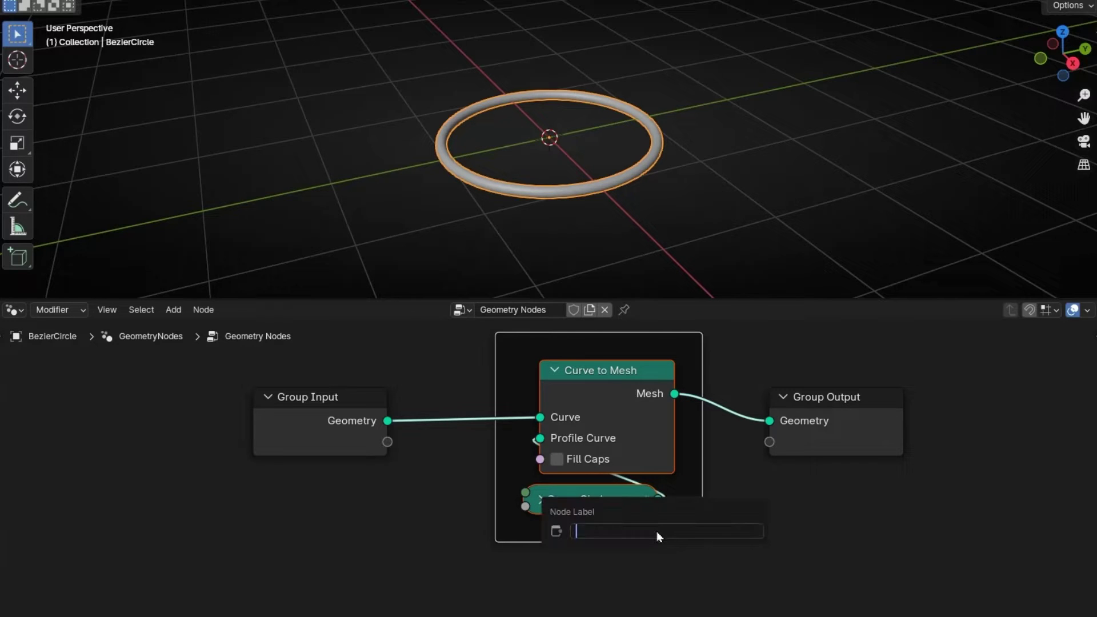
type("Curve Mesh")
key("Return")
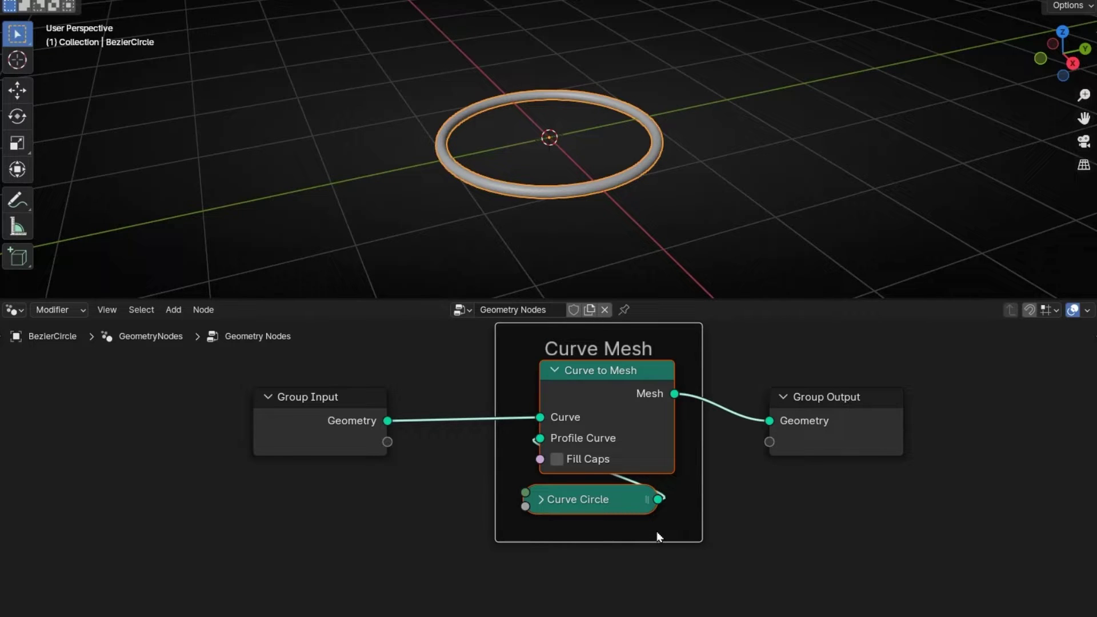
scroll(754, 528, "down", 4)
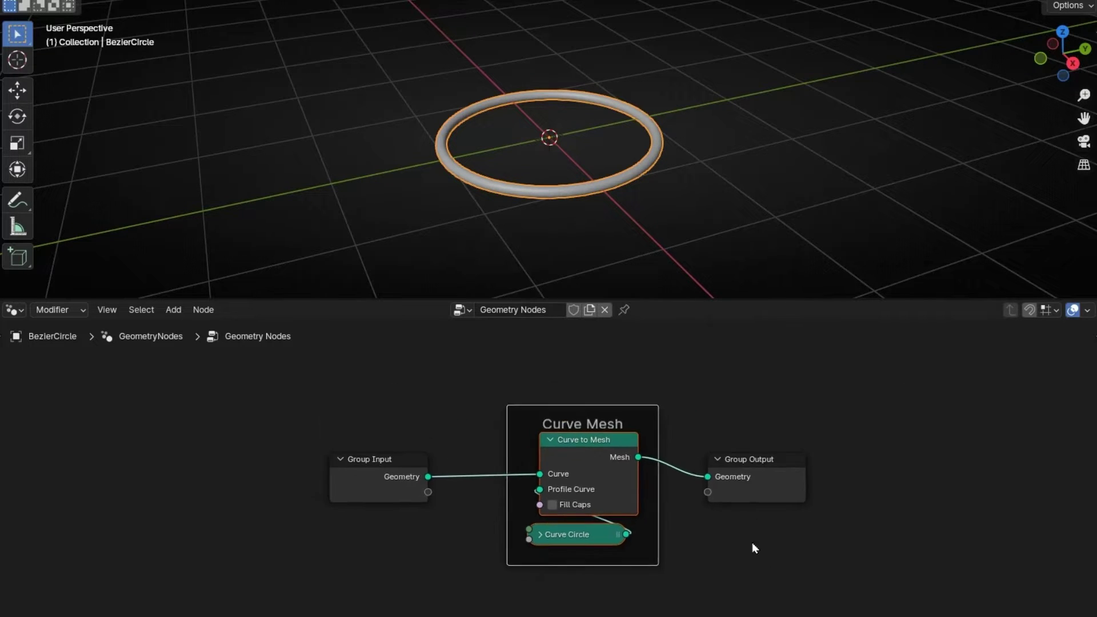
Spread the nodes apart and insert a Join Geometry node before Group Output
left_click_drag(748, 483, 887, 483)
left_click_drag(404, 464, 274, 464)
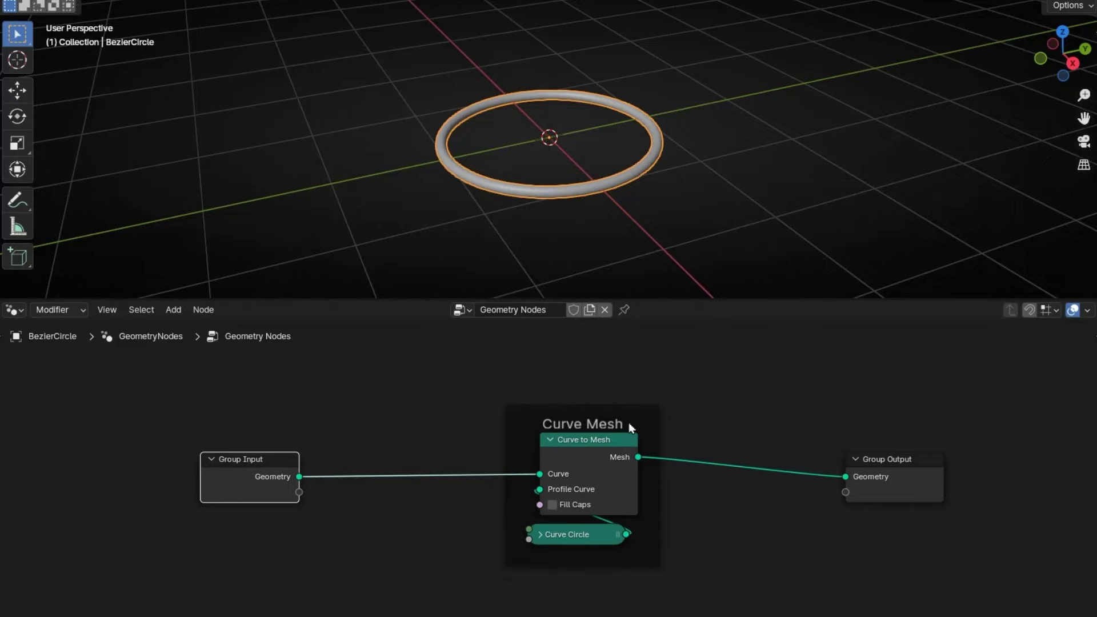
left_click_drag(629, 424, 624, 343)
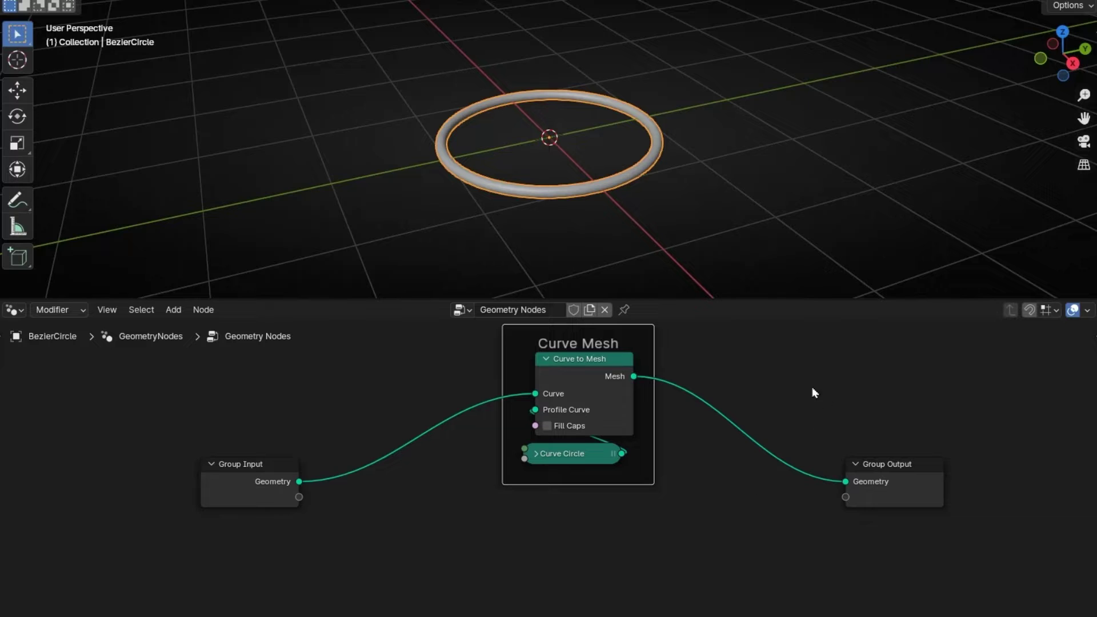
key("shift+a")
type("join")
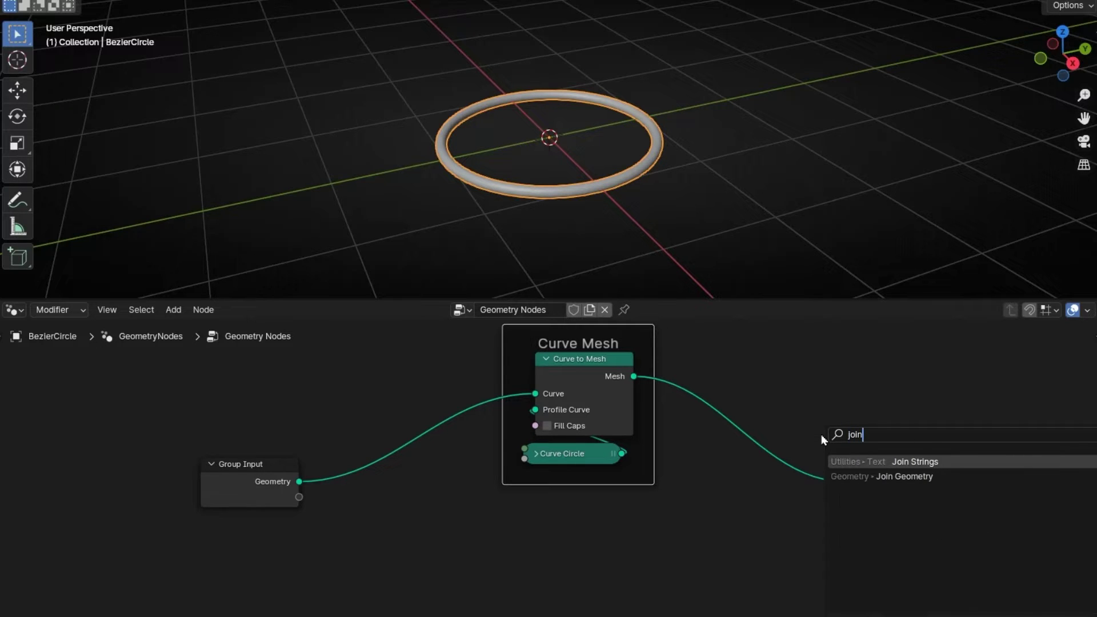
key("Down")
key("Return")
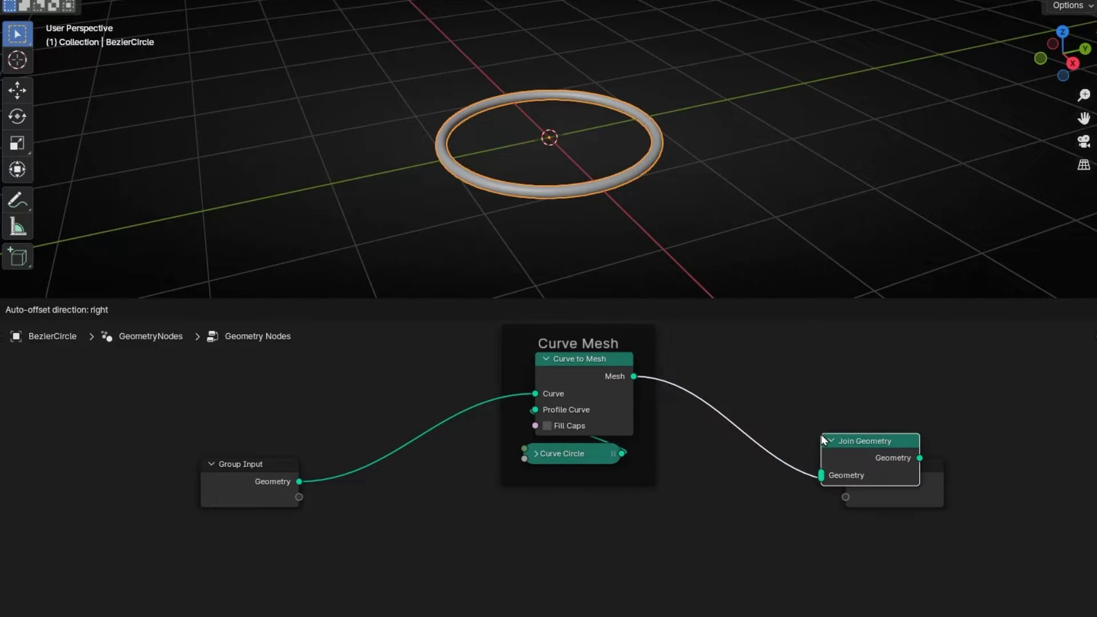
left_click(694, 441)
left_click_drag(861, 457, 967, 458)
left_click_drag(754, 449, 795, 448)
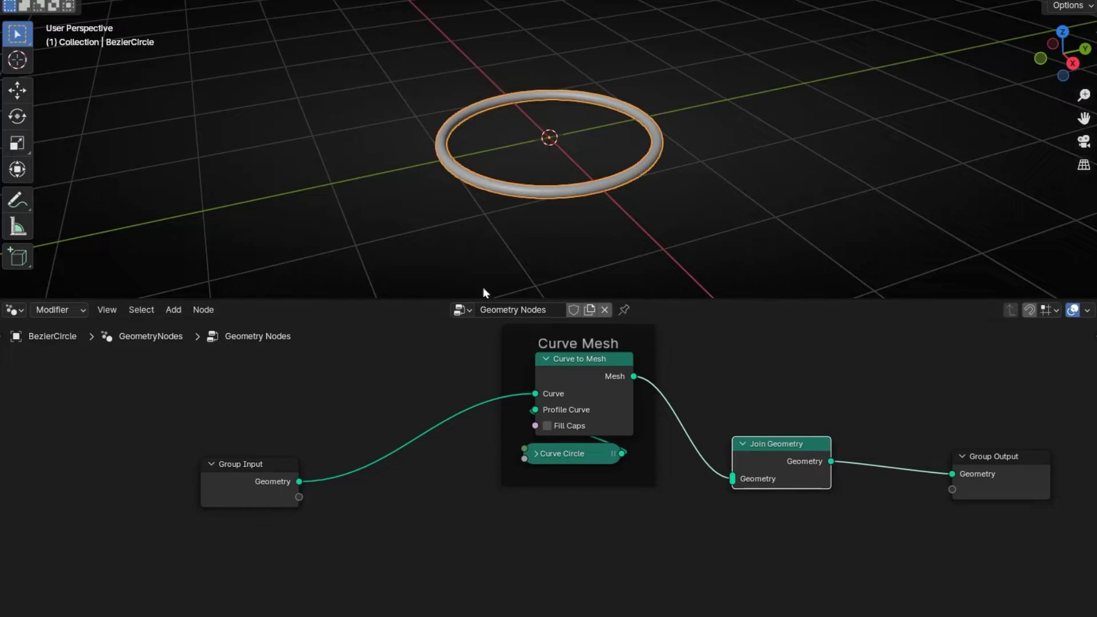
left_click_drag(787, 476, 815, 504)
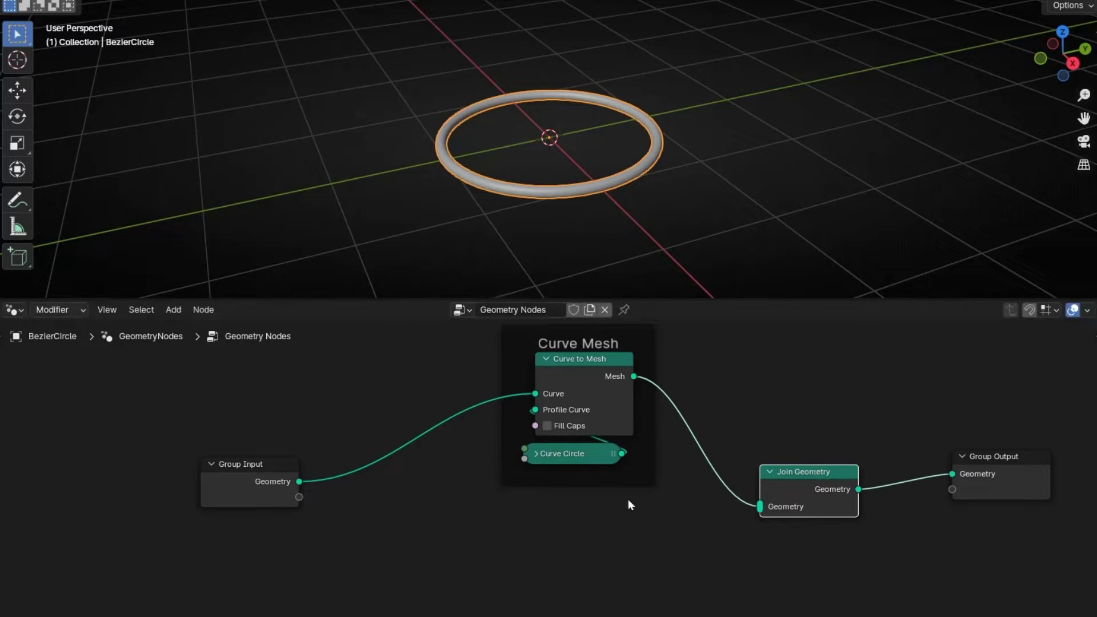
Add a Points node and connect its Geometry into Join Geometry
key("shift+a")
type("points")
key("Return")
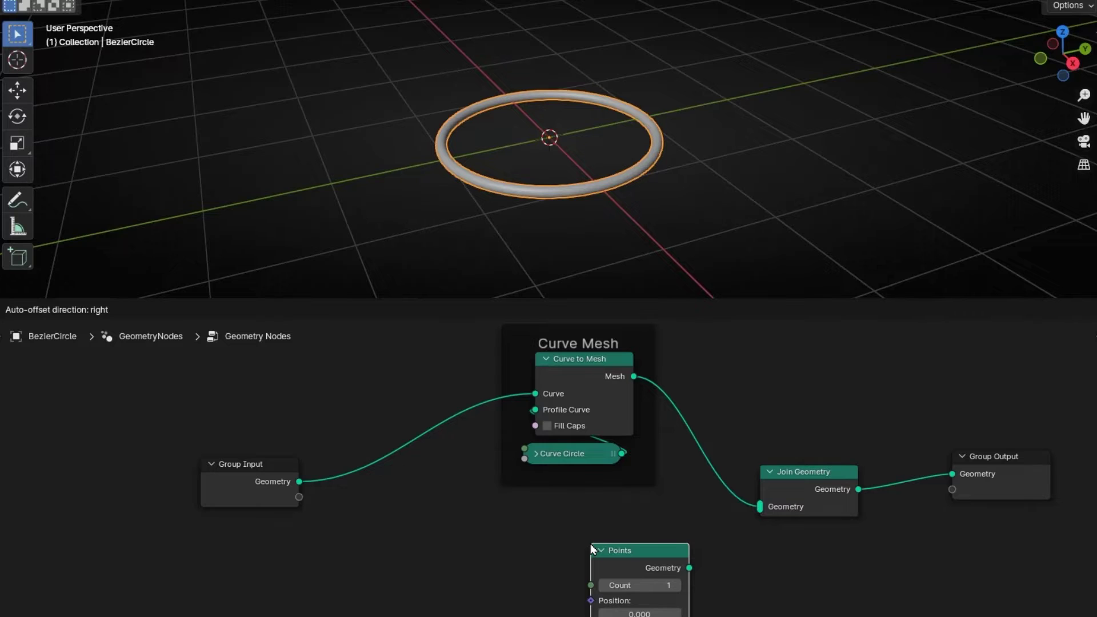
left_click(496, 523)
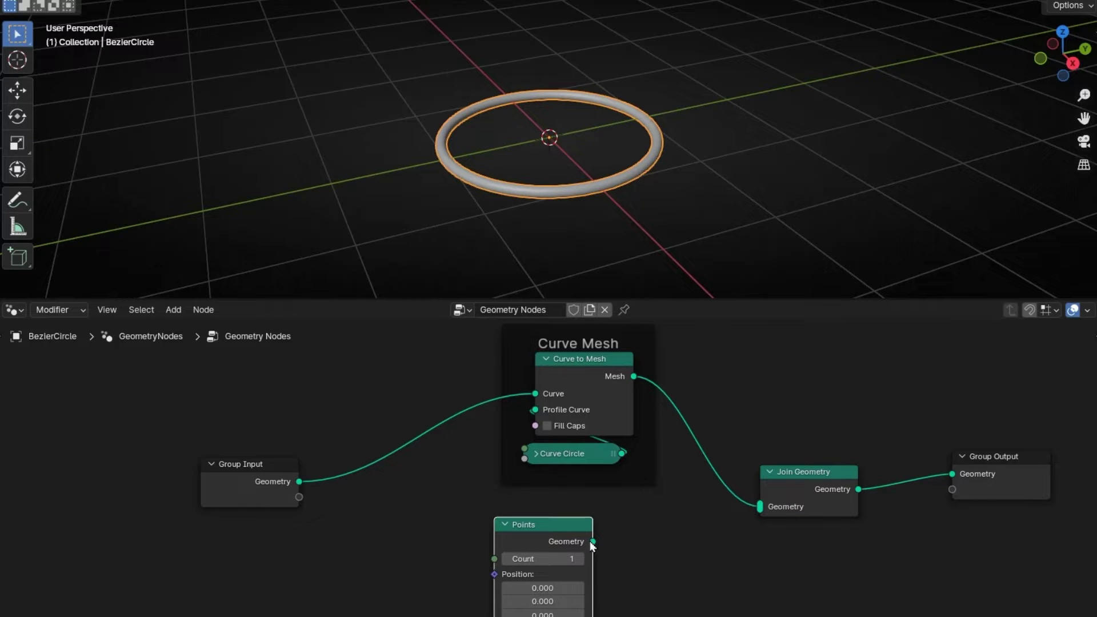
left_click_drag(593, 541, 759, 507)
Try a point X position of 0.7, then slide the point back to the origin
scroll(604, 152, "up", 3)
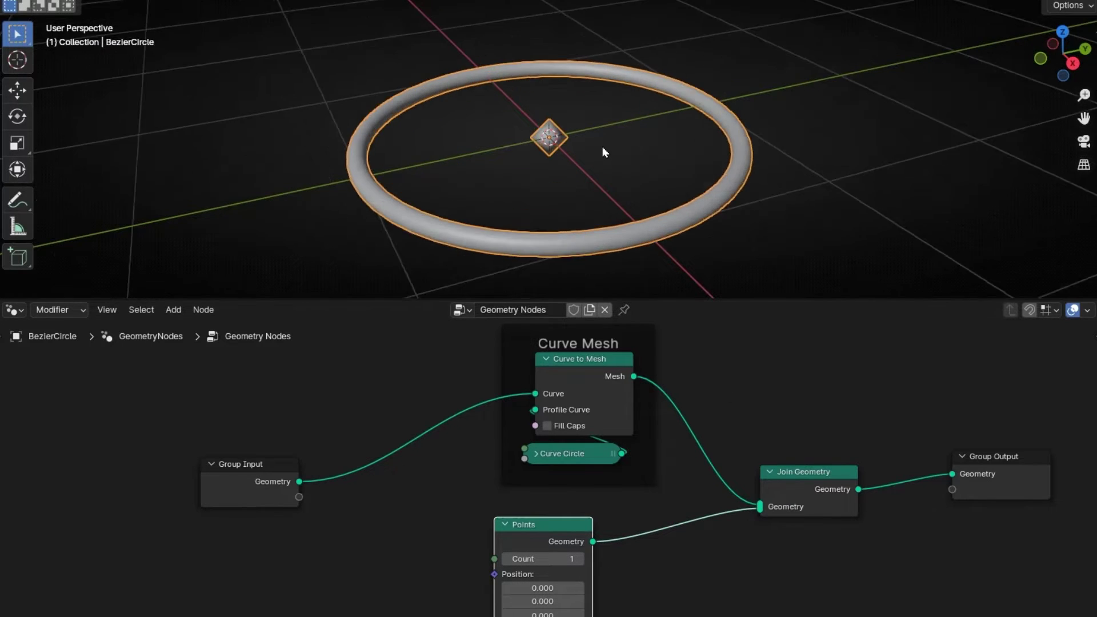
scroll(605, 152, "up", 1)
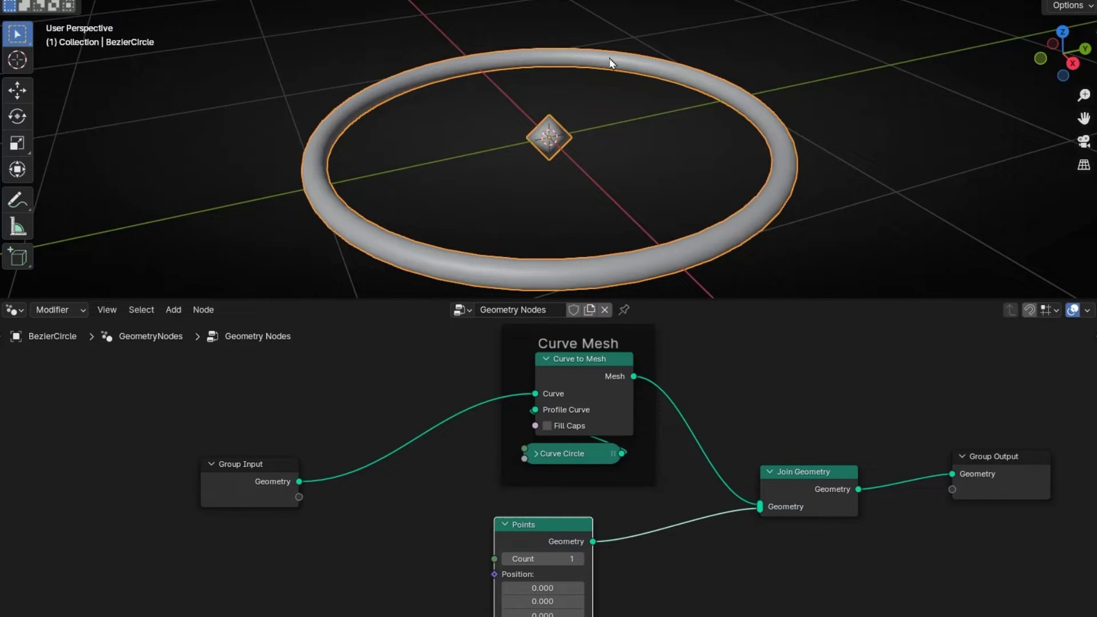
scroll(660, 484, "down", 1)
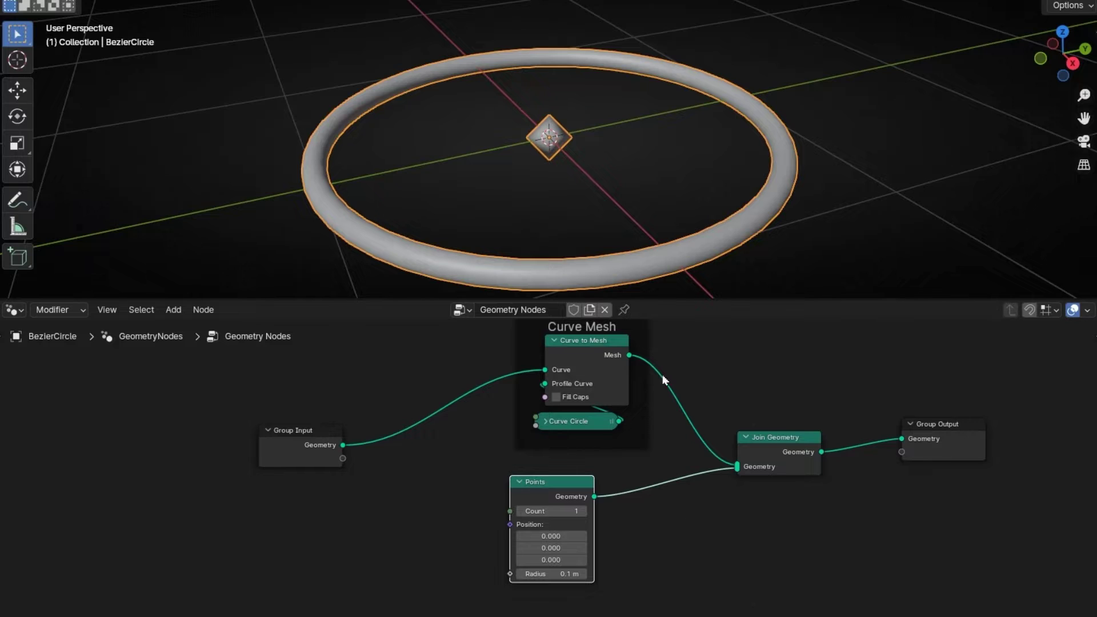
scroll(566, 483, "up", 2)
left_click(565, 566)
type("0.7")
key("Return")
mouse_move(553, 567)
left_mouse_down()
mouse_move(514, 567)
mouse_move(552, 567)
mouse_move(514, 584)
mouse_move(552, 585)
left_mouse_up()
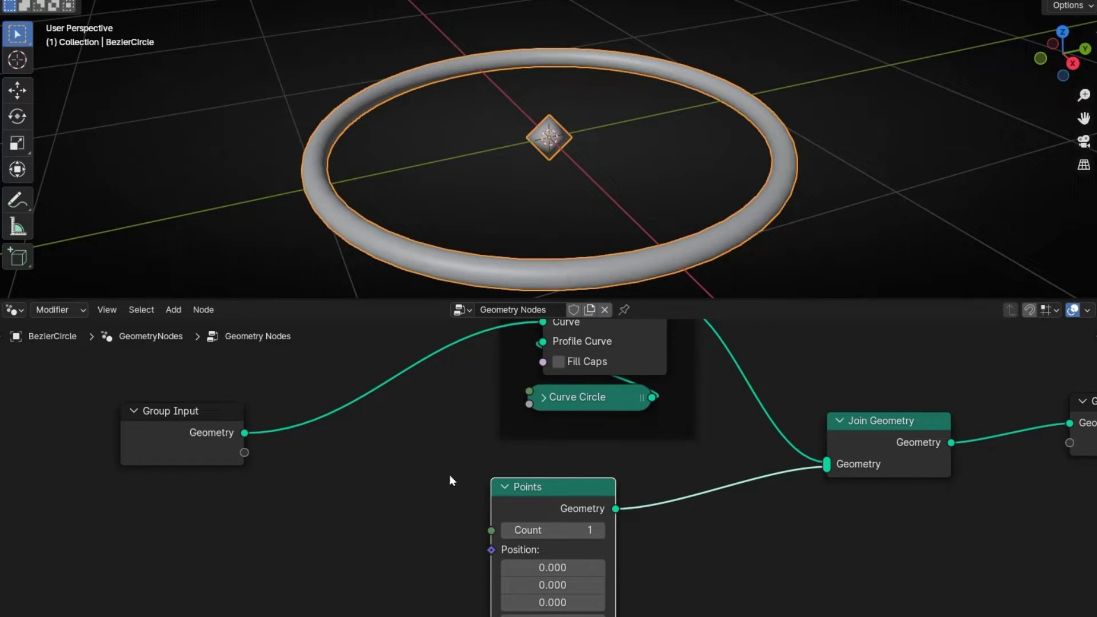
Add a Sample Curve node fed by the Group Input geometry and position it
left_click_drag(244, 433, 345, 536)
type("sample cur")
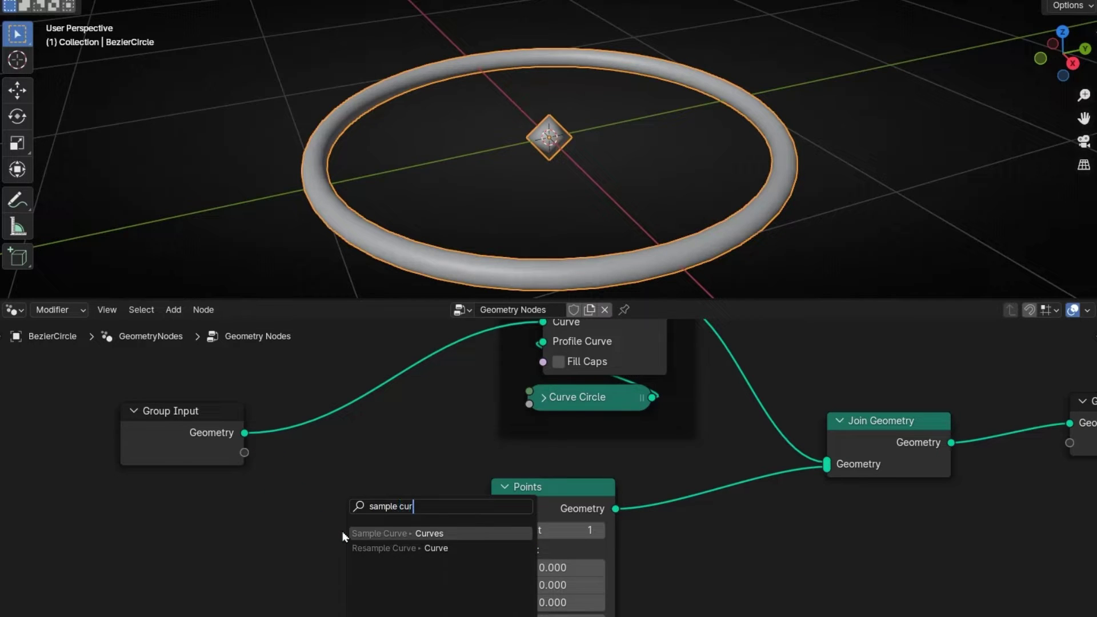
key("Return")
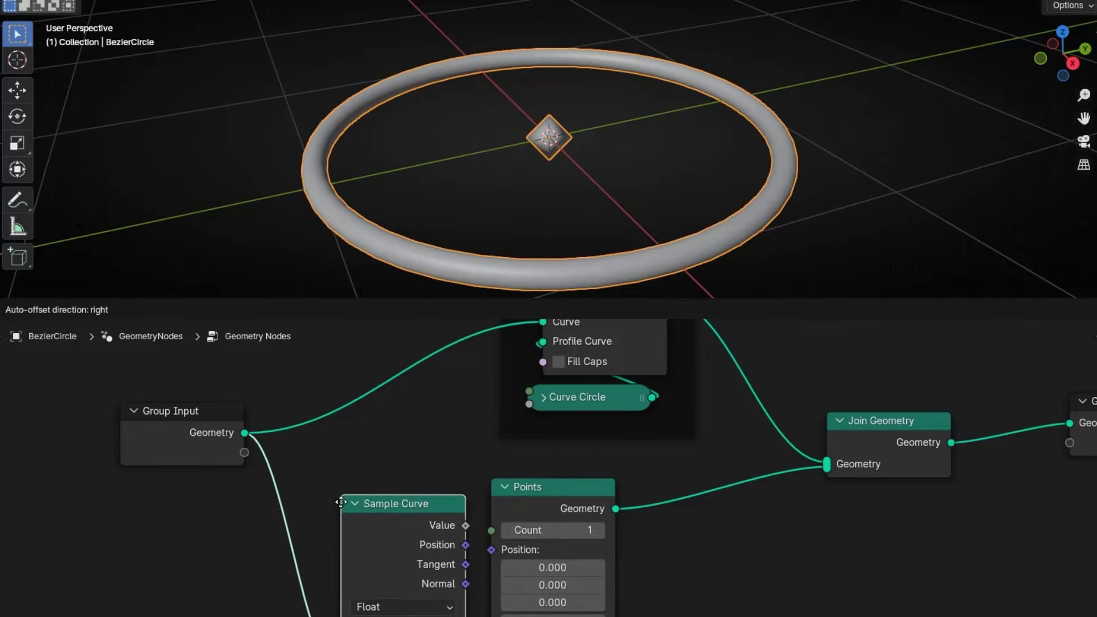
left_click(334, 478)
scroll(337, 477, "down", 1)
middle_click_drag(481, 444, 540, 396)
left_click_drag(511, 407, 500, 397)
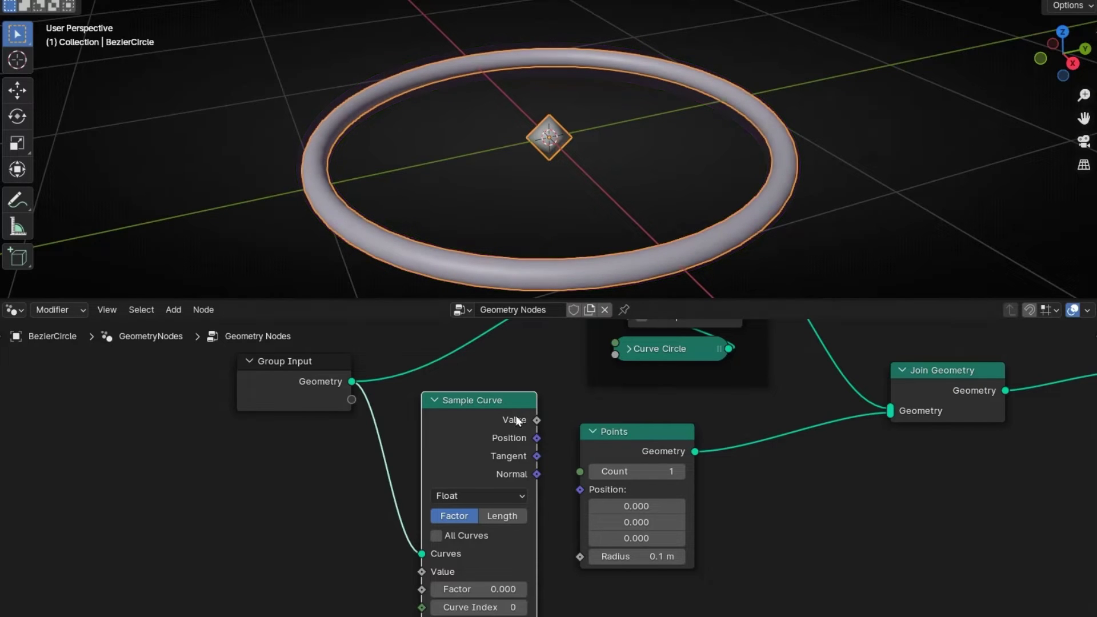
left_click_drag(485, 399, 460, 405)
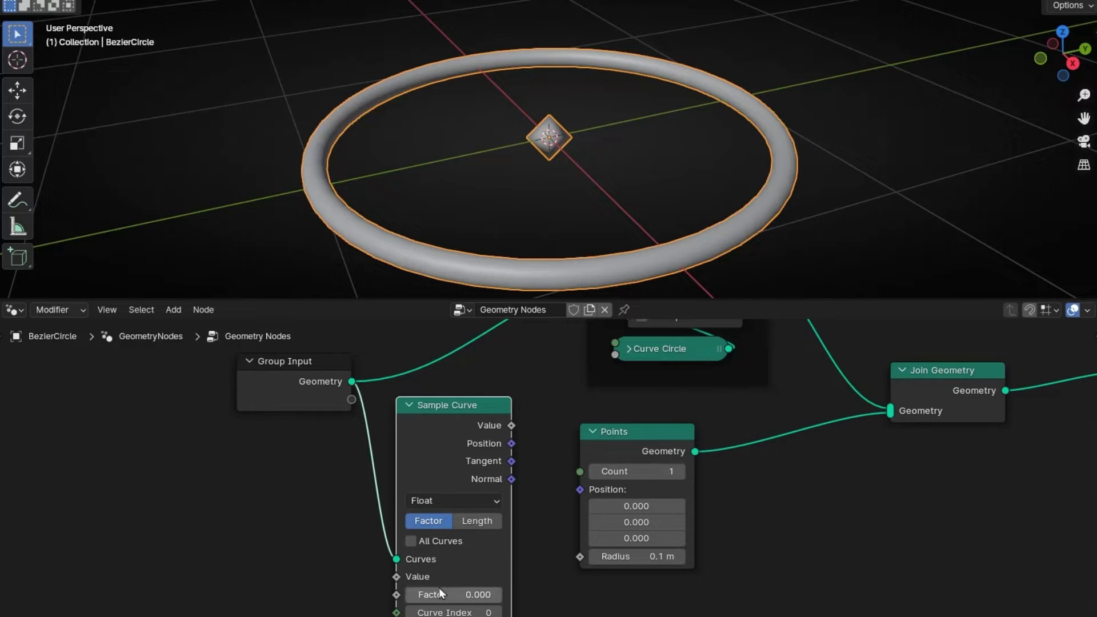
Link Sample Curve's Position to the Points Position input and test the Factor along the ring
left_click_drag(423, 595, 500, 595)
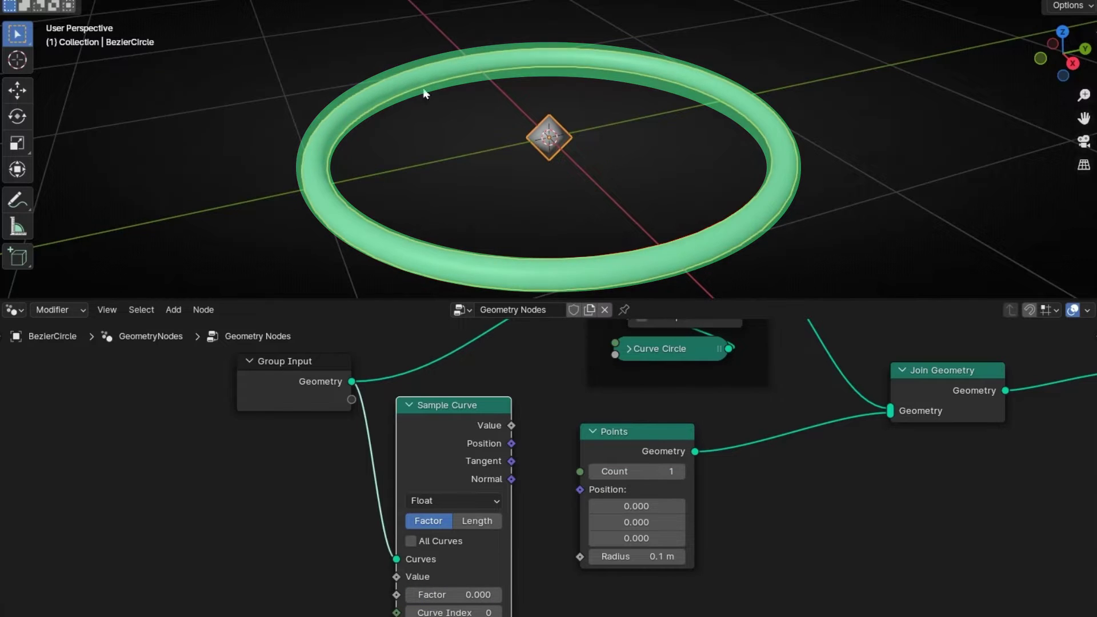
mouse_move(426, 595)
left_mouse_down()
mouse_move(440, 594)
mouse_move(414, 594)
left_mouse_up()
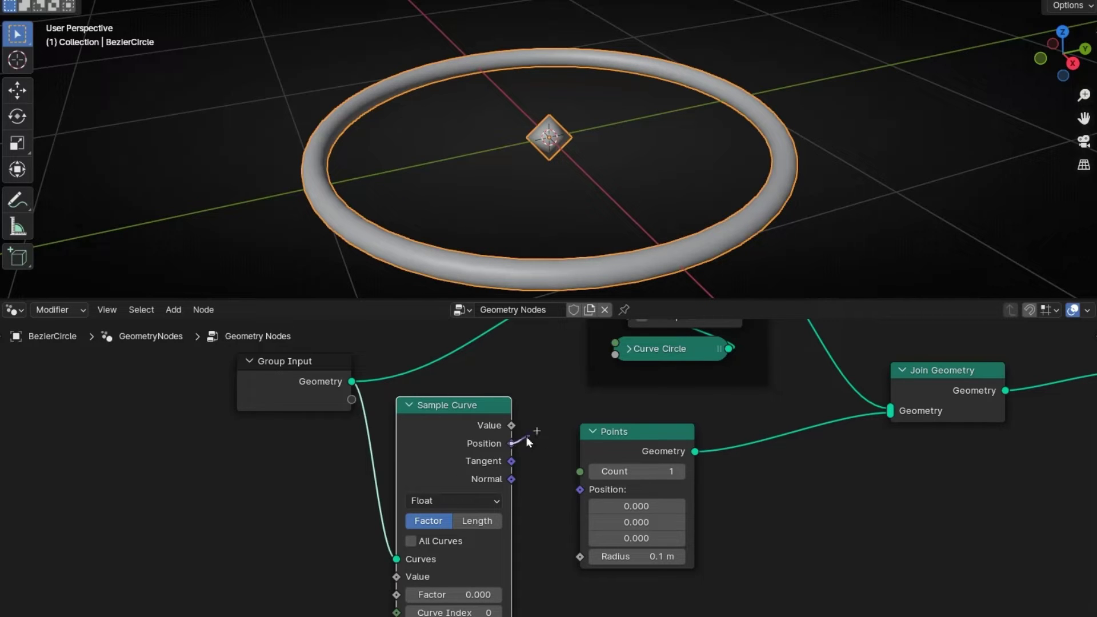
left_click_drag(522, 439, 553, 475)
left_click_drag(583, 491, 583, 492)
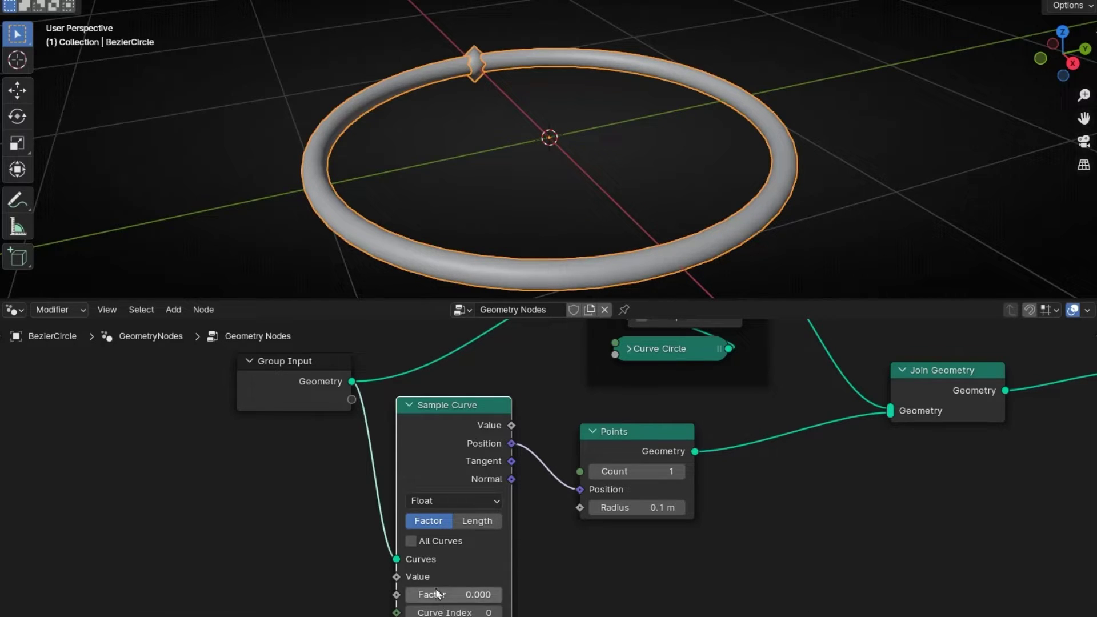
middle_click_drag(550, 575, 534, 522)
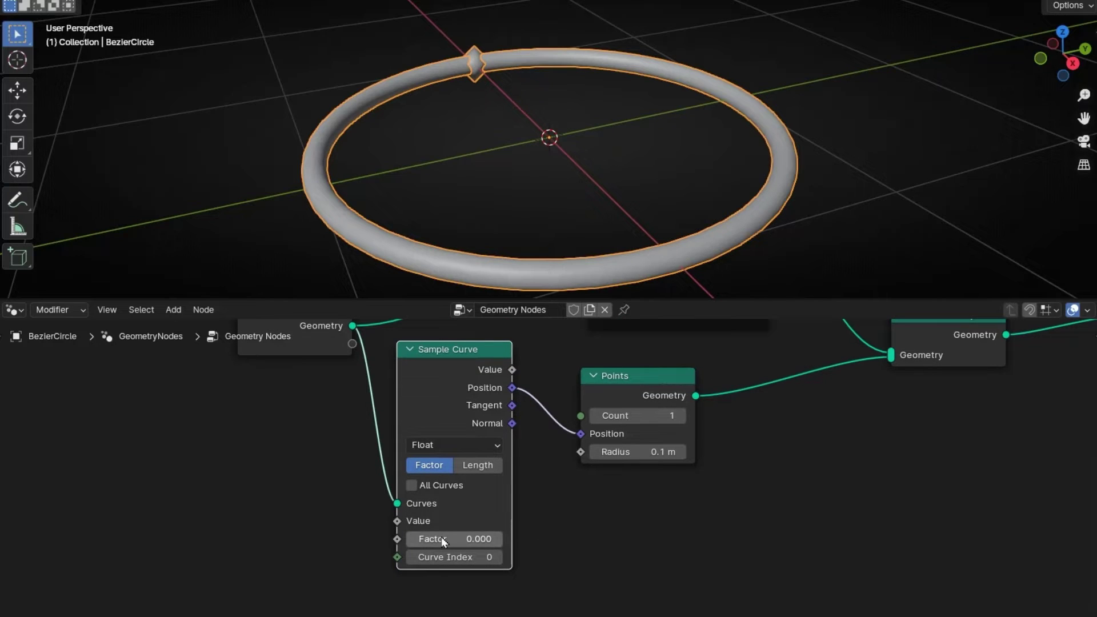
left_click_drag(443, 539, 528, 539)
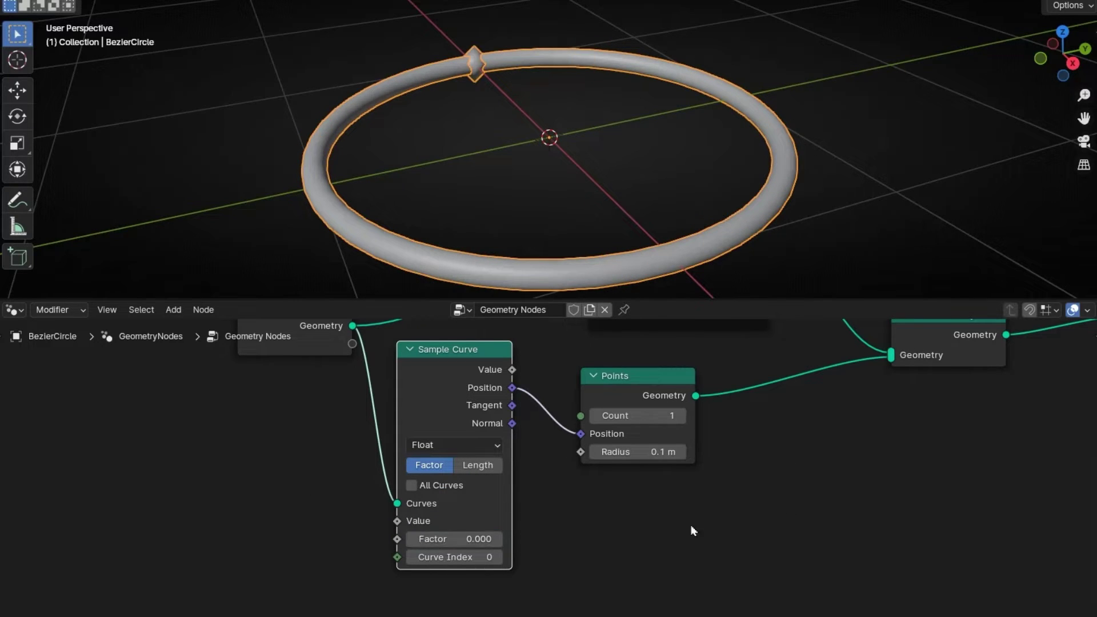
Reset the Factor to 0 and frame the Sample Curve node with the label 'Animation'
middle_click_drag(452, 373, 451, 416)
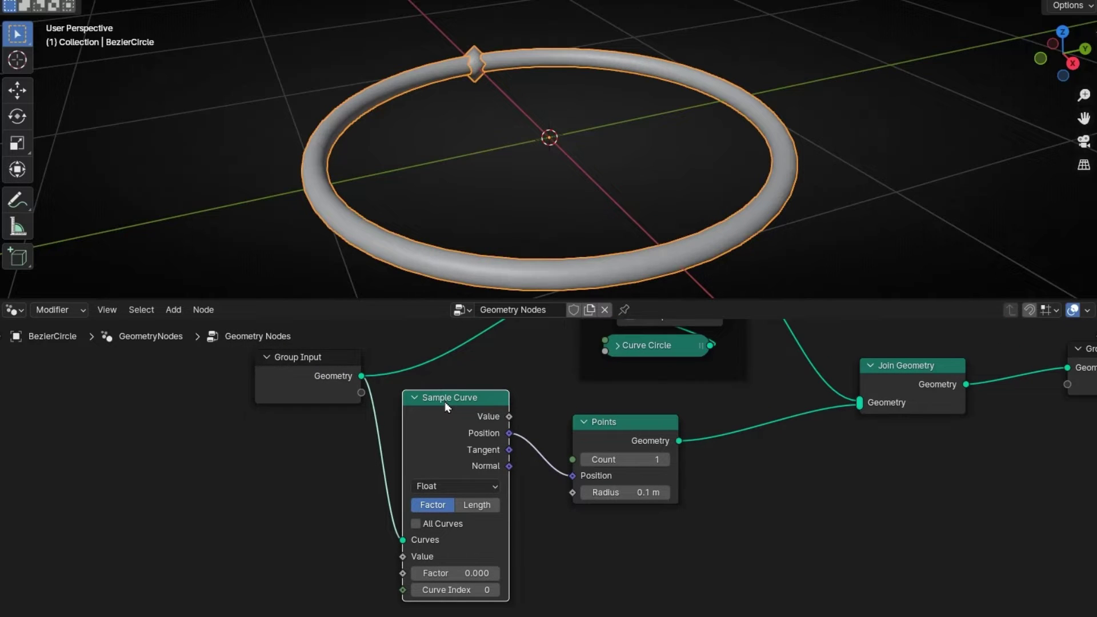
key("ctrl+j")
key("F2")
type("Animation")
key("Return")
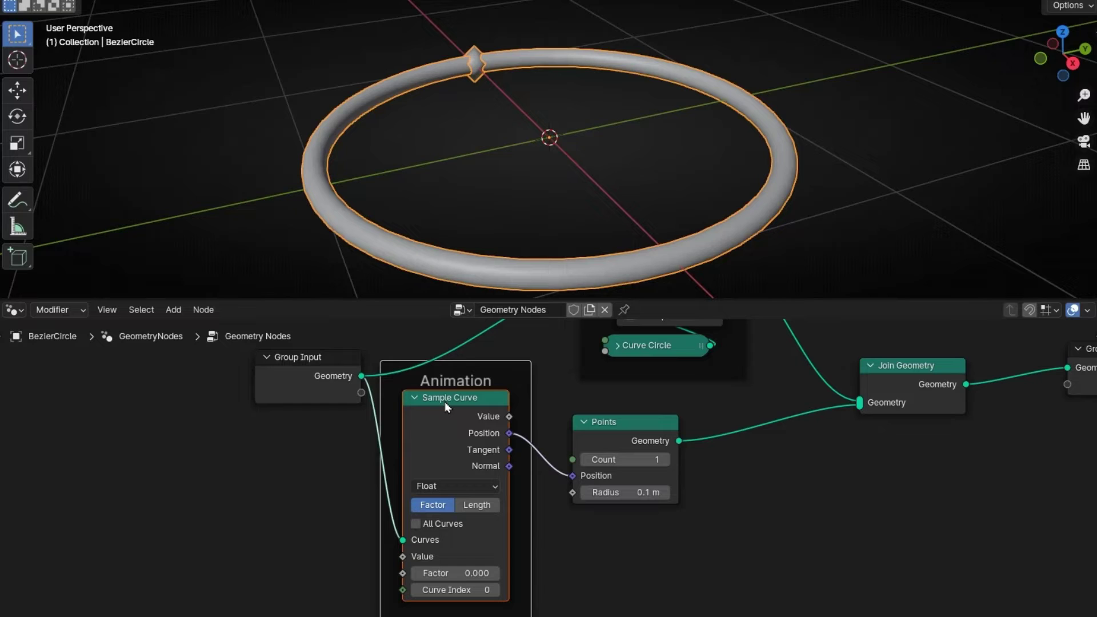
Frame the Points node with the label 'Object' and tidy the Animation frame and Group Input
left_click_drag(651, 432, 718, 472)
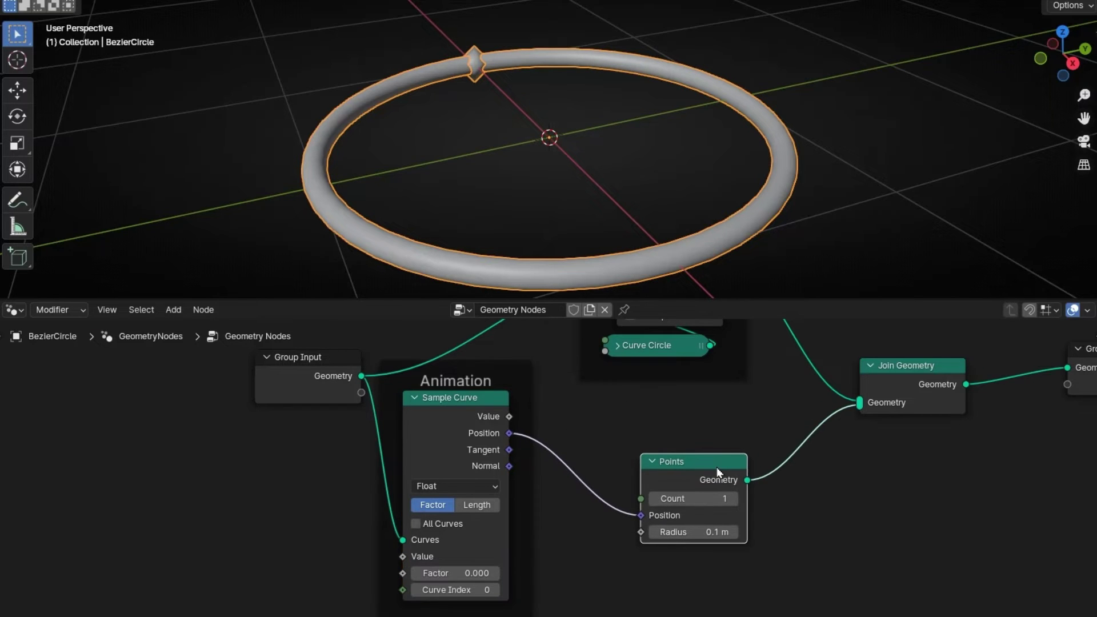
key("ctrl+j")
key("F2")
type("Object")
key("Return")
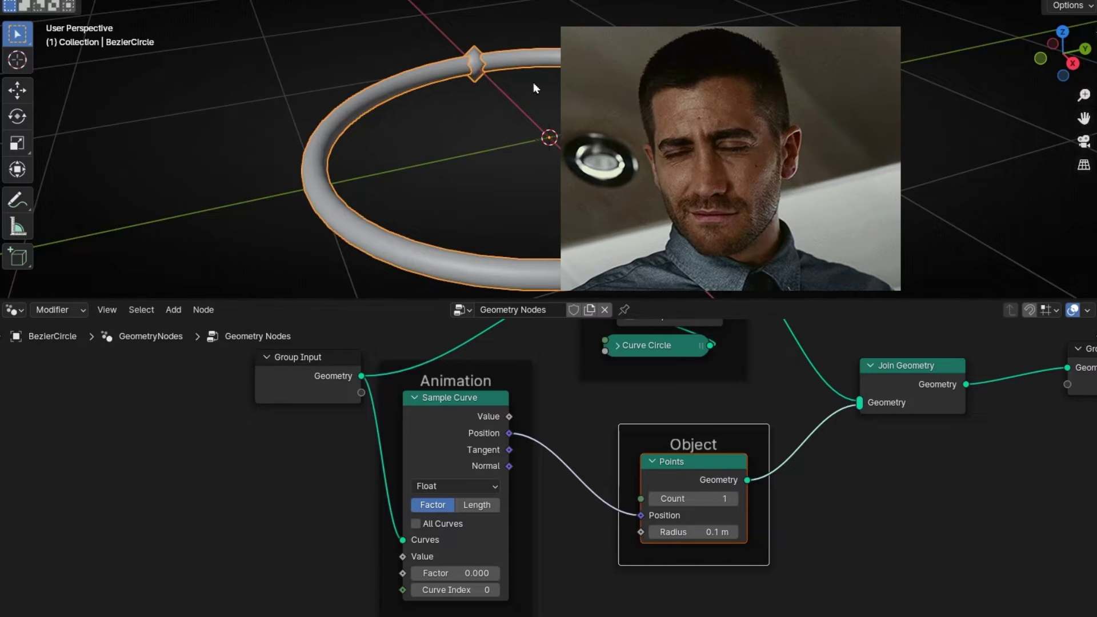
left_click_drag(485, 363, 506, 372)
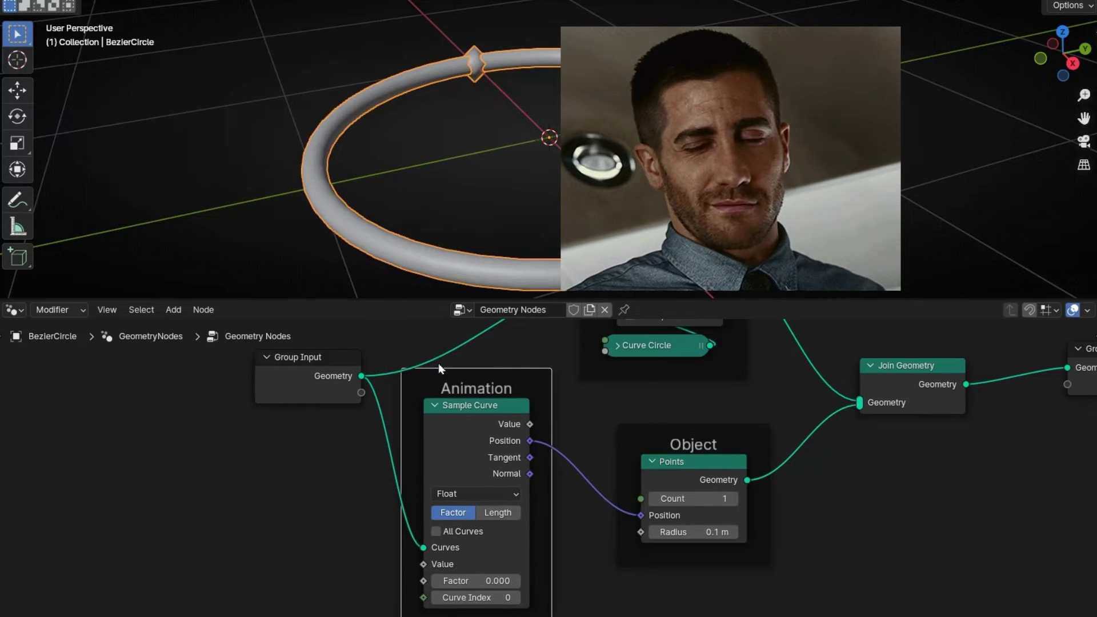
left_click_drag(323, 358, 292, 347)
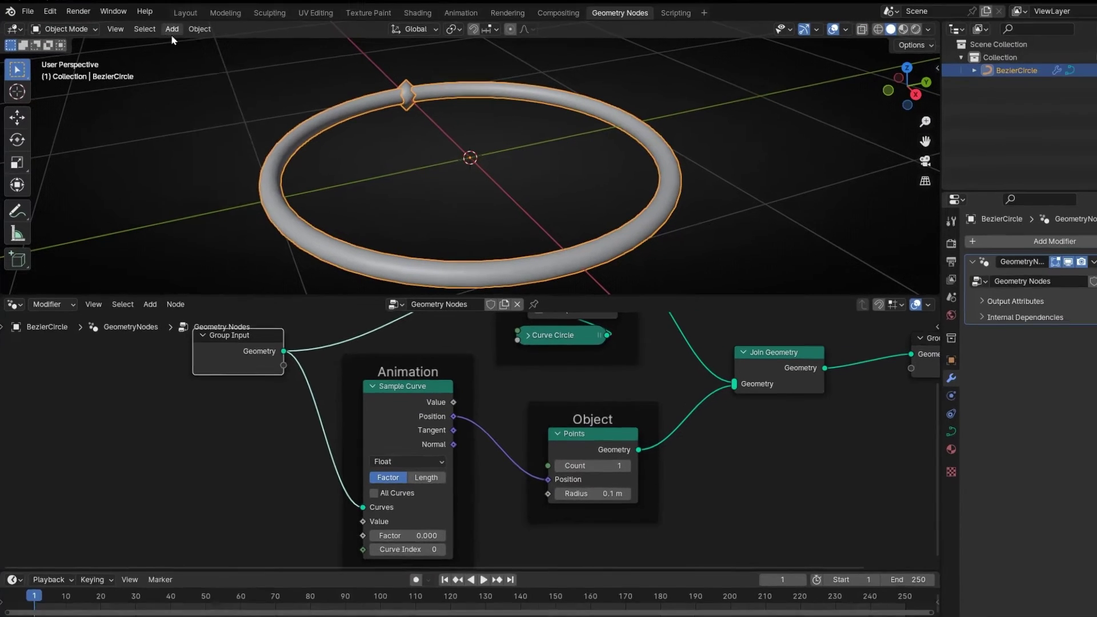
Add a Suzanne monkey scaled down inside the ring, then reselect the Bezier circle's node tree
left_click(166, 38)
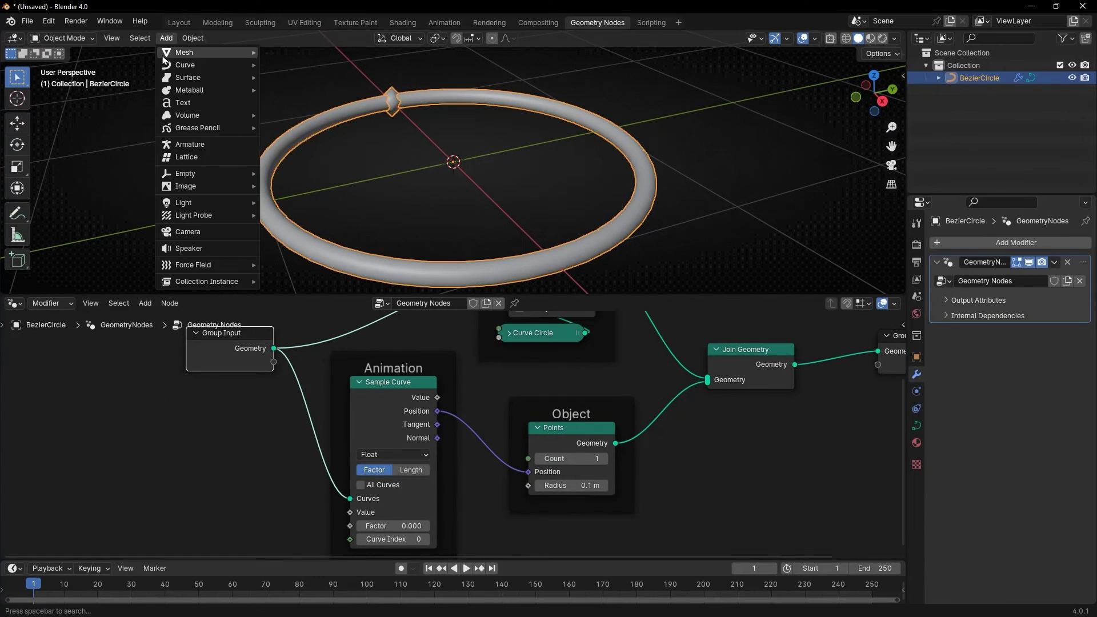
mouse_move(164, 57)
left_click(311, 162)
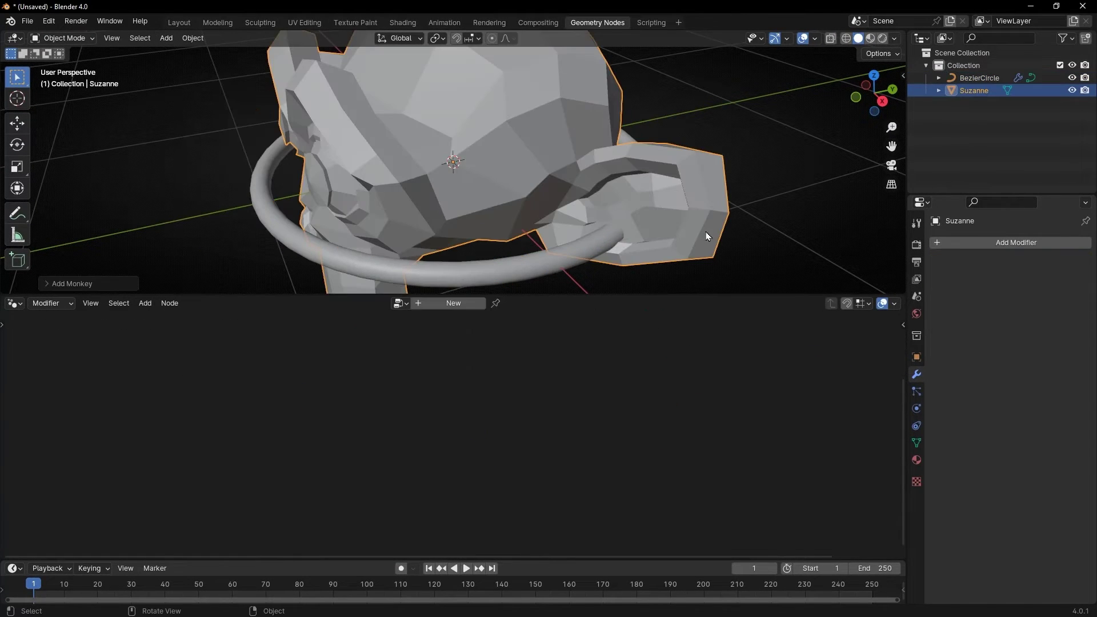
key("s")
key("Return")
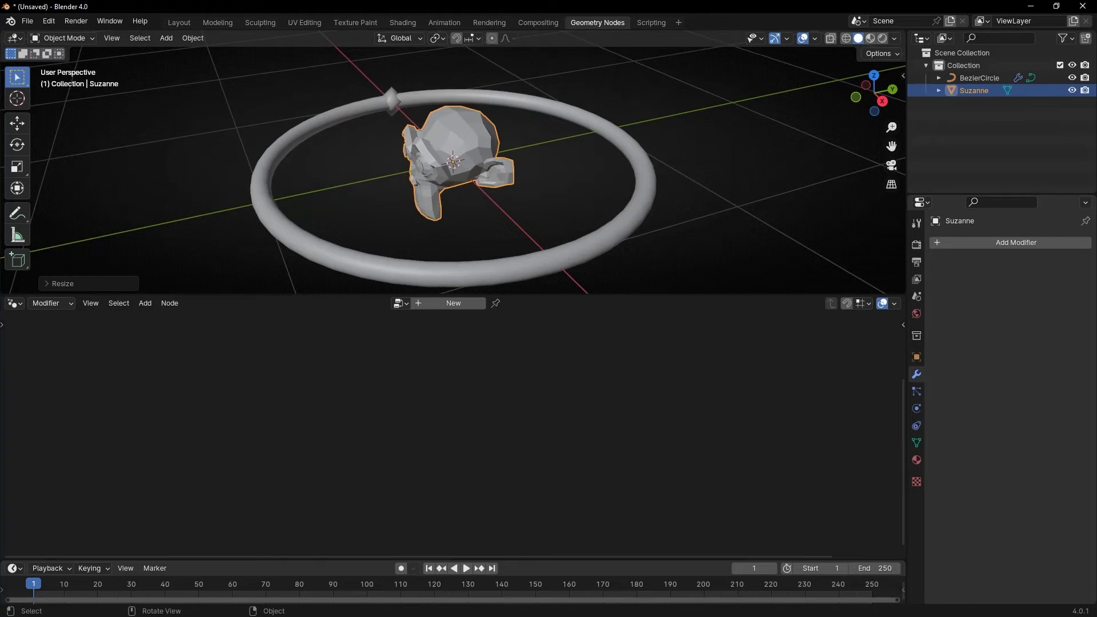
left_click(531, 266)
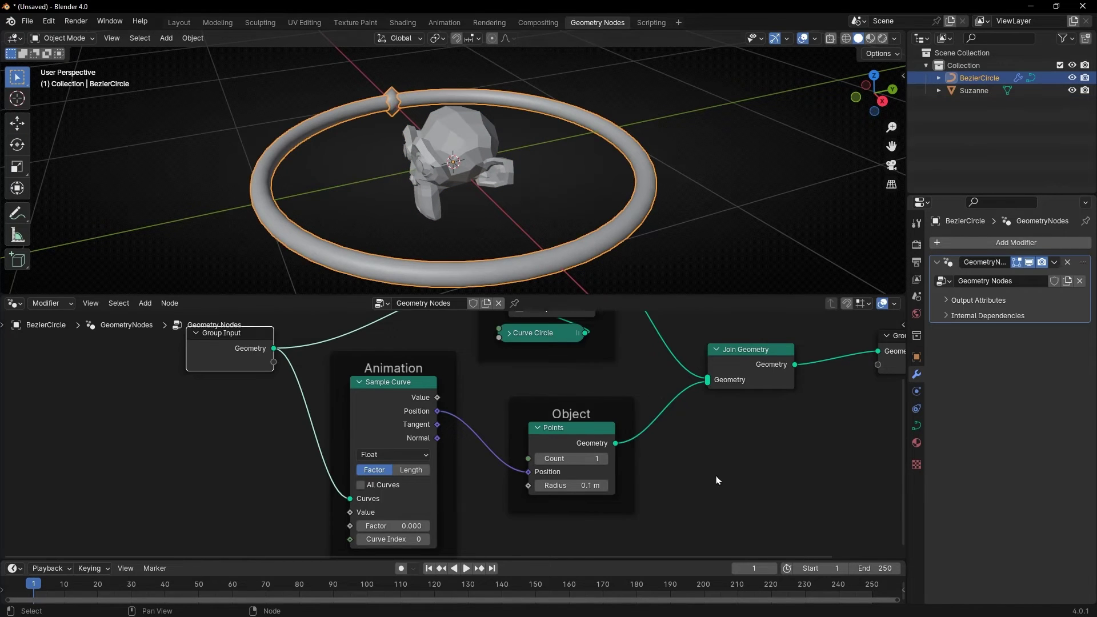
middle_click_drag(719, 480, 563, 470)
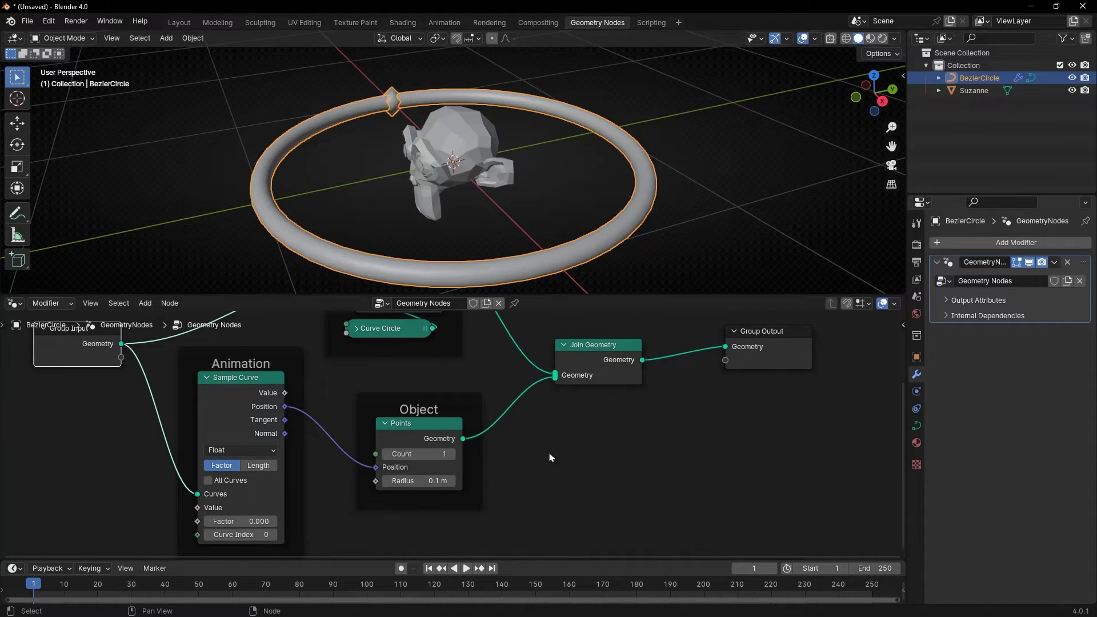
Insert Instance on Points between Points and Join Geometry, with Suzanne's Object Info as the instance
key("shift+a")
type("insta")
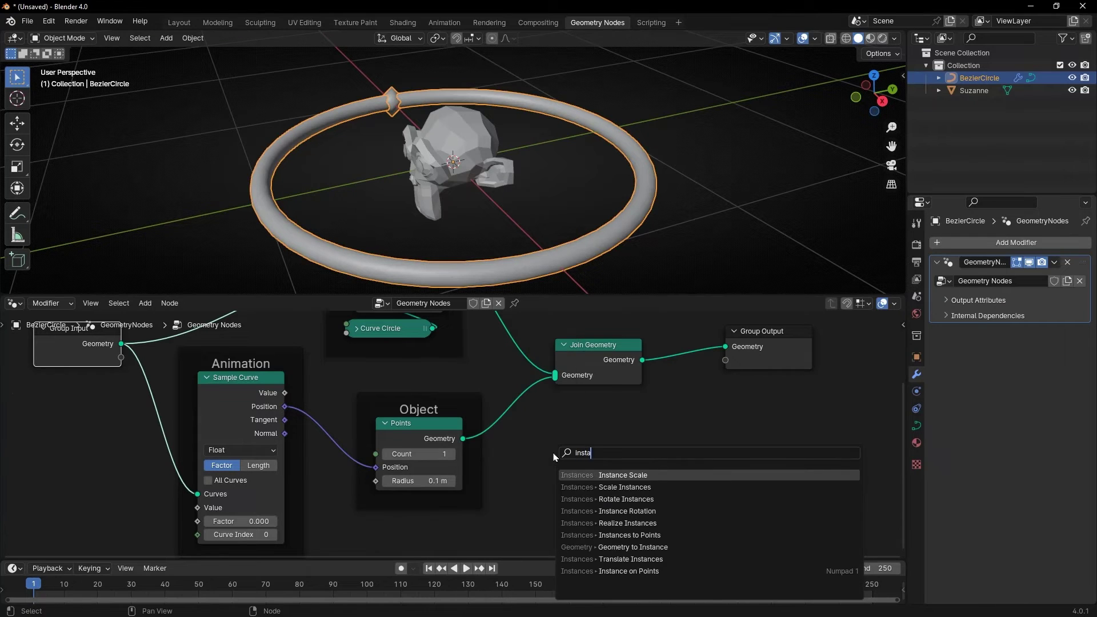
type("nce on")
key("Return")
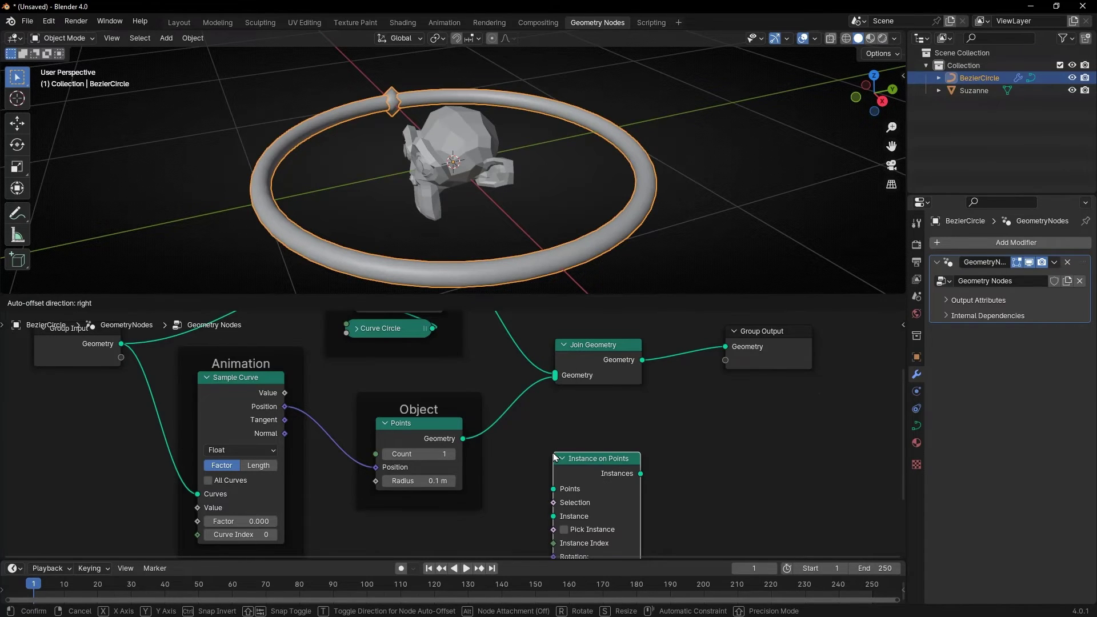
left_click(515, 409)
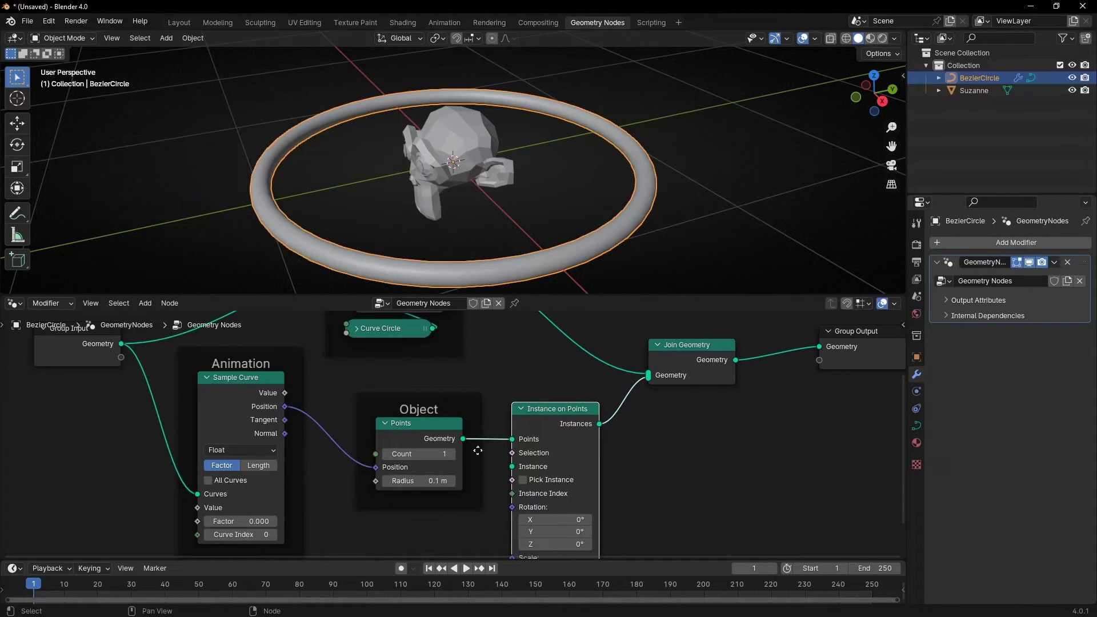
left_click_drag(974, 90, 540, 395)
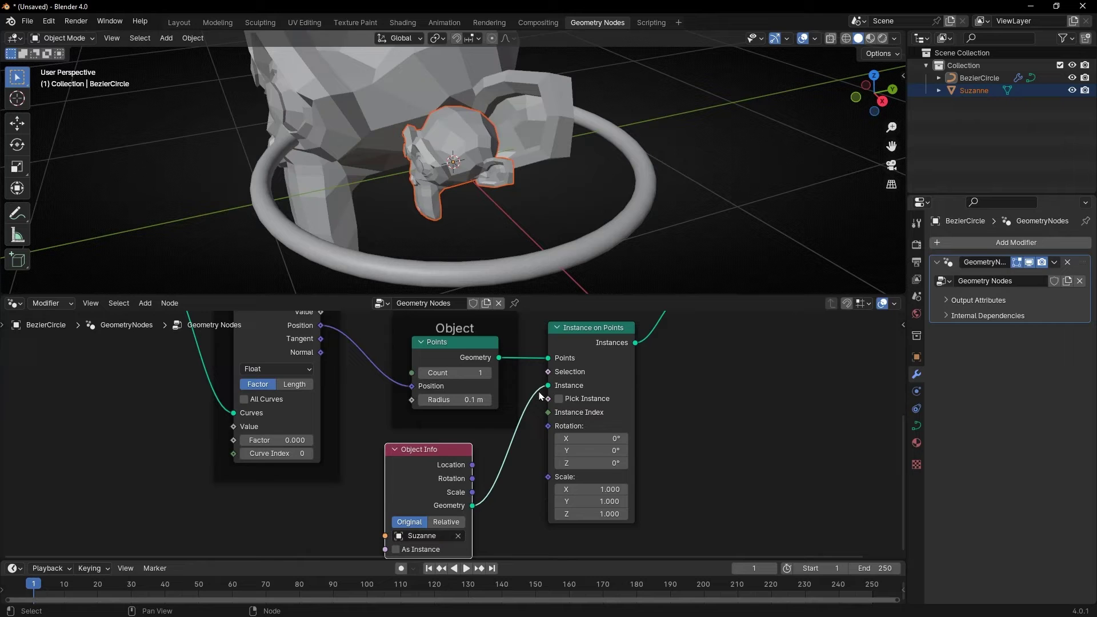
Hide the original Suzanne, set instance Scale to 0.200, and move the instancing nodes into the Object frame
left_click(1070, 92)
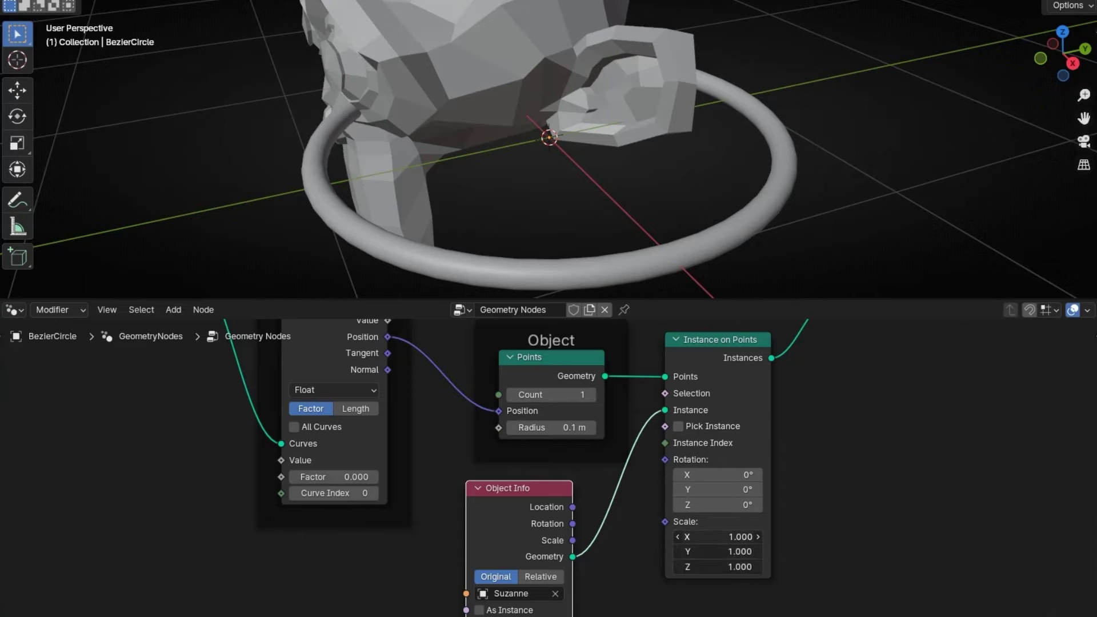
left_click_drag(716, 536, 663, 566)
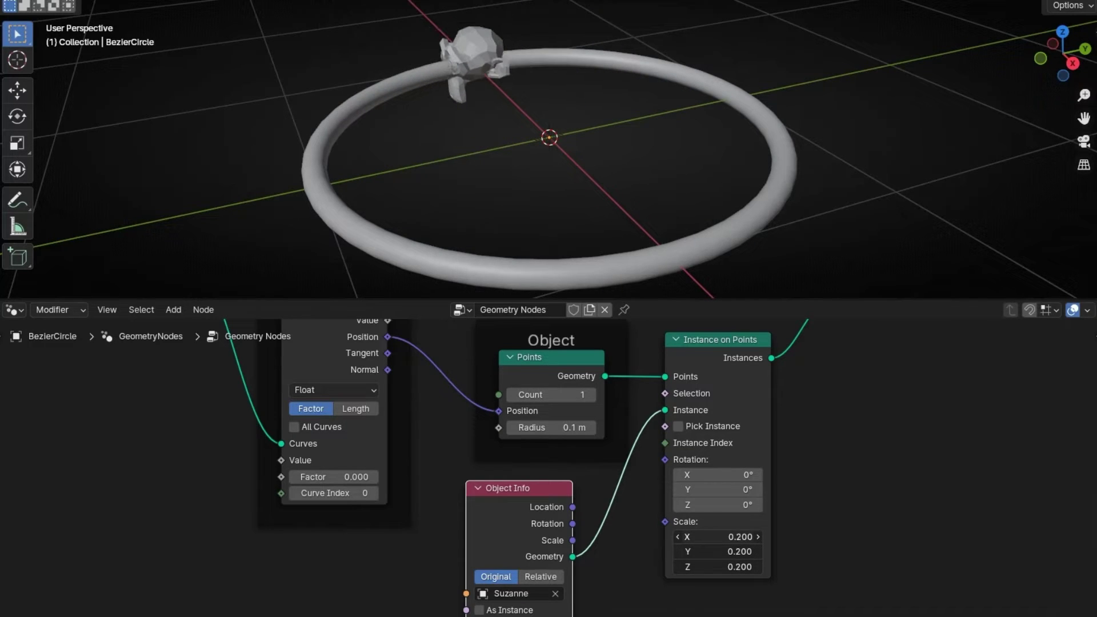
left_click(479, 489)
left_click_drag(530, 494, 582, 470)
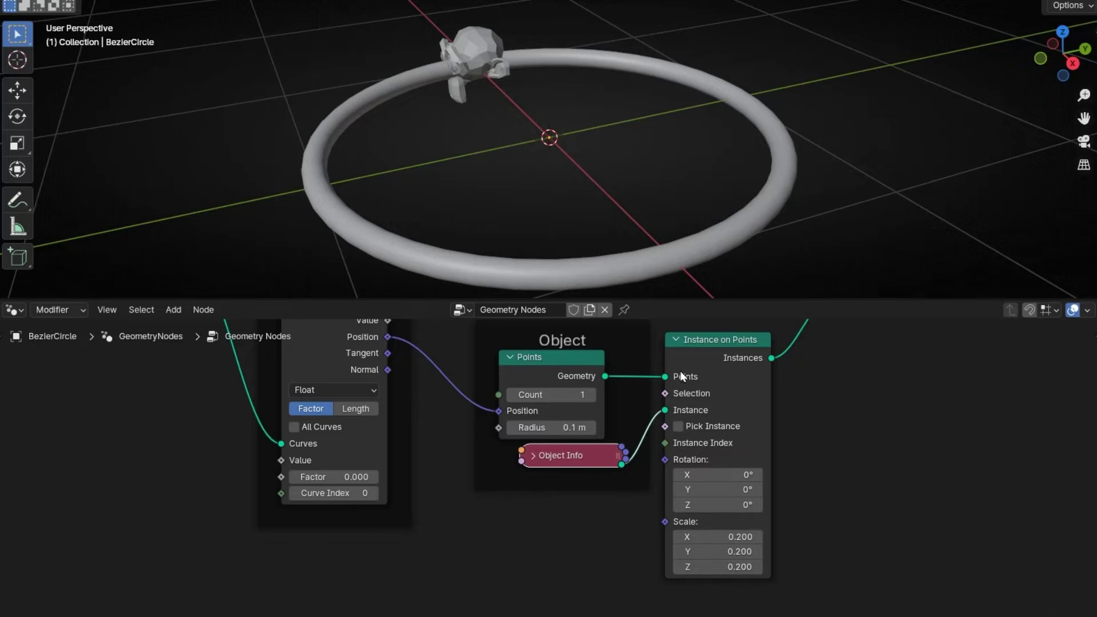
left_click_drag(692, 364, 638, 401)
left_click_drag(594, 454, 546, 500)
left_click_drag(674, 364, 735, 368)
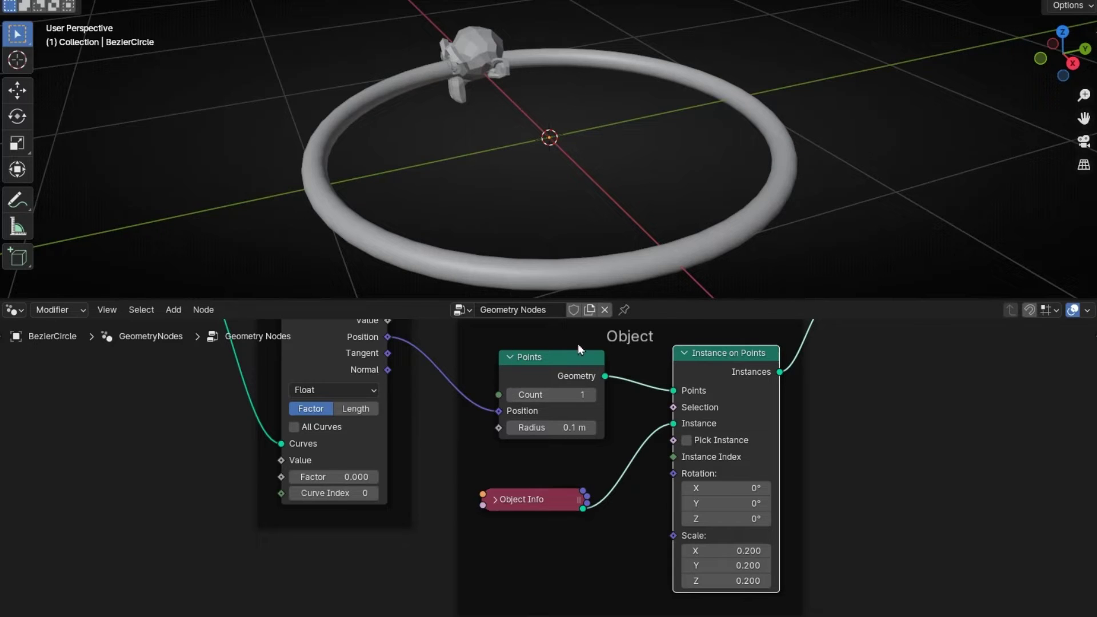
Test the Points Count up to 5, then set it back to 1
left_click(591, 395)
left_click(592, 394)
left_click(510, 394)
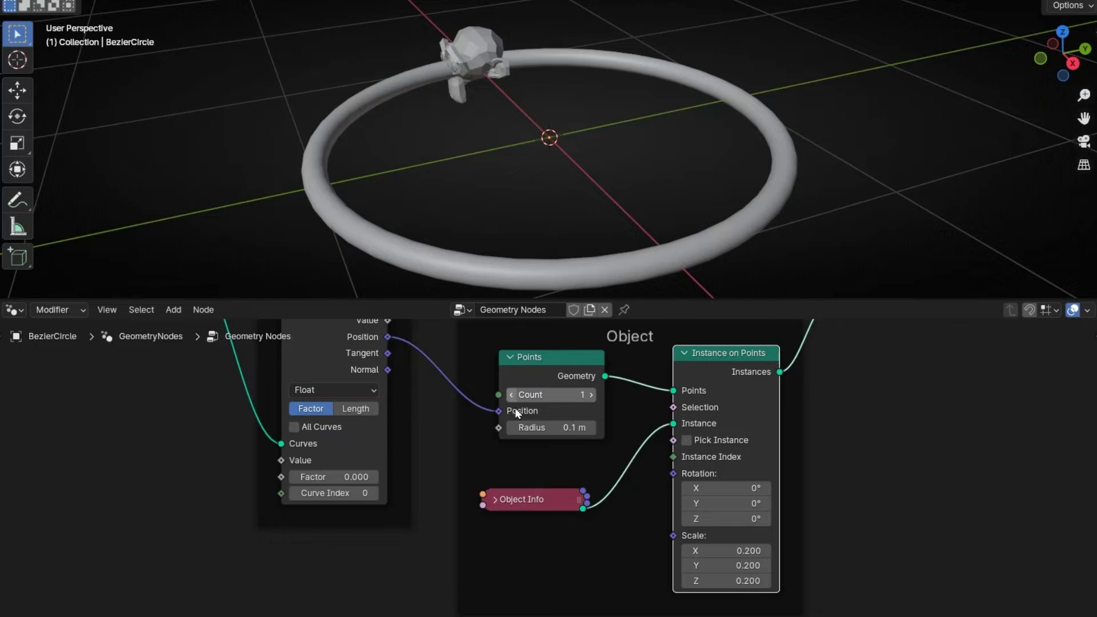
Sweep the Suzanne instance around the ring by dragging the Sample Curve Factor, then pull it back
scroll(560, 464, "down", 3)
middle_click_drag(453, 375, 522, 399)
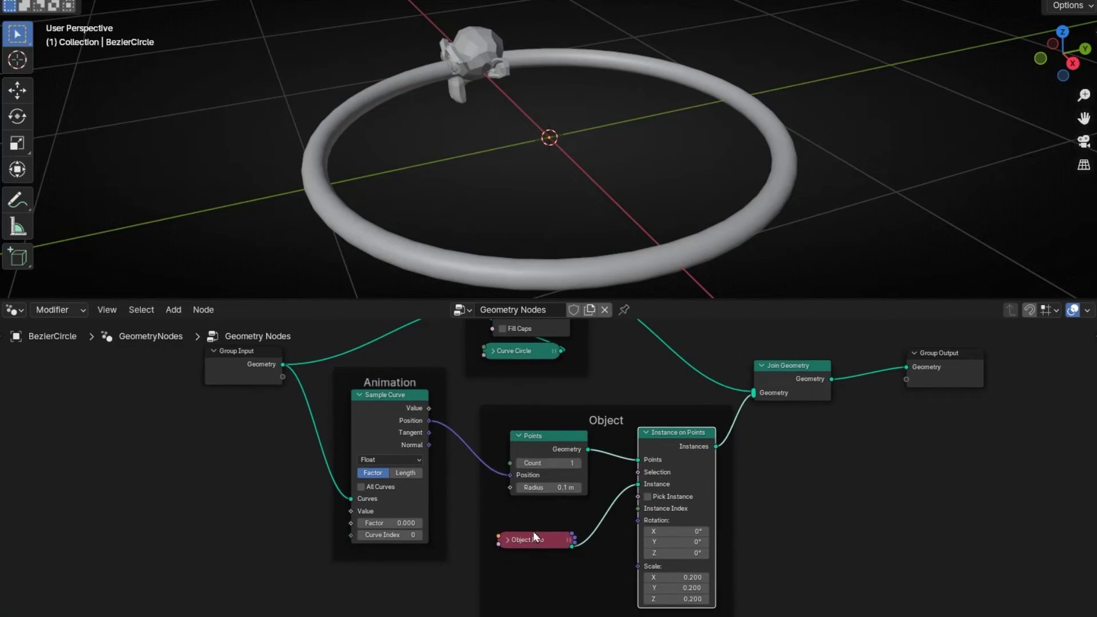
left_click_drag(535, 541, 550, 541)
left_click_drag(377, 527, 443, 526)
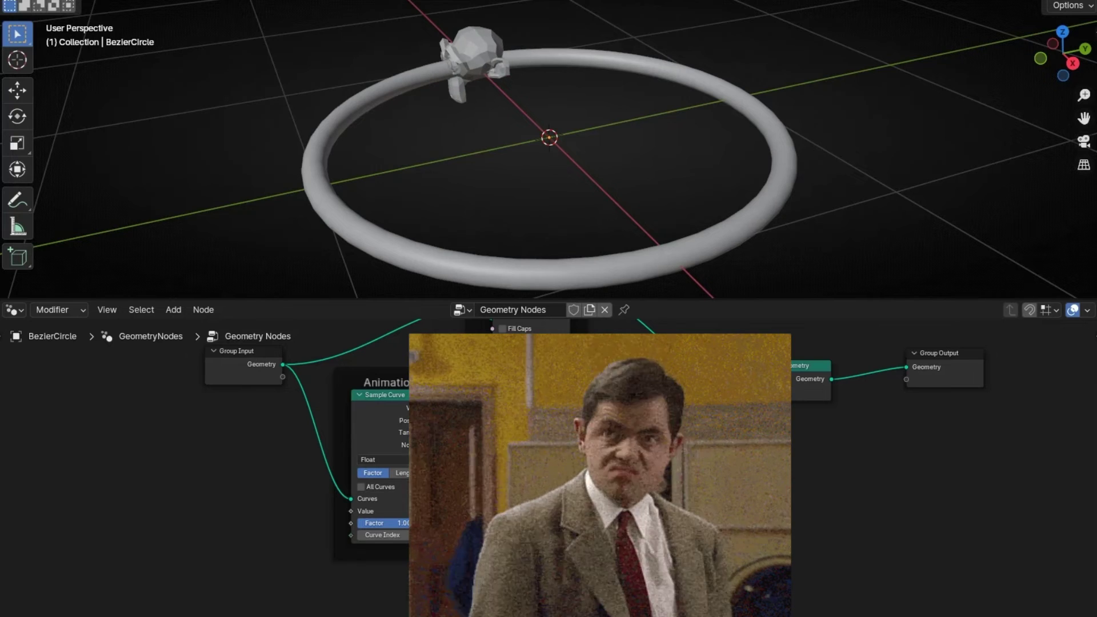
left_click_drag(443, 526, 419, 527)
Shift the Animation frame and Group Input left, and tilt the instance to -13.5° Y rotation
left_click_drag(392, 371, 337, 419)
left_click(238, 370)
left_click_drag(239, 369, 184, 398)
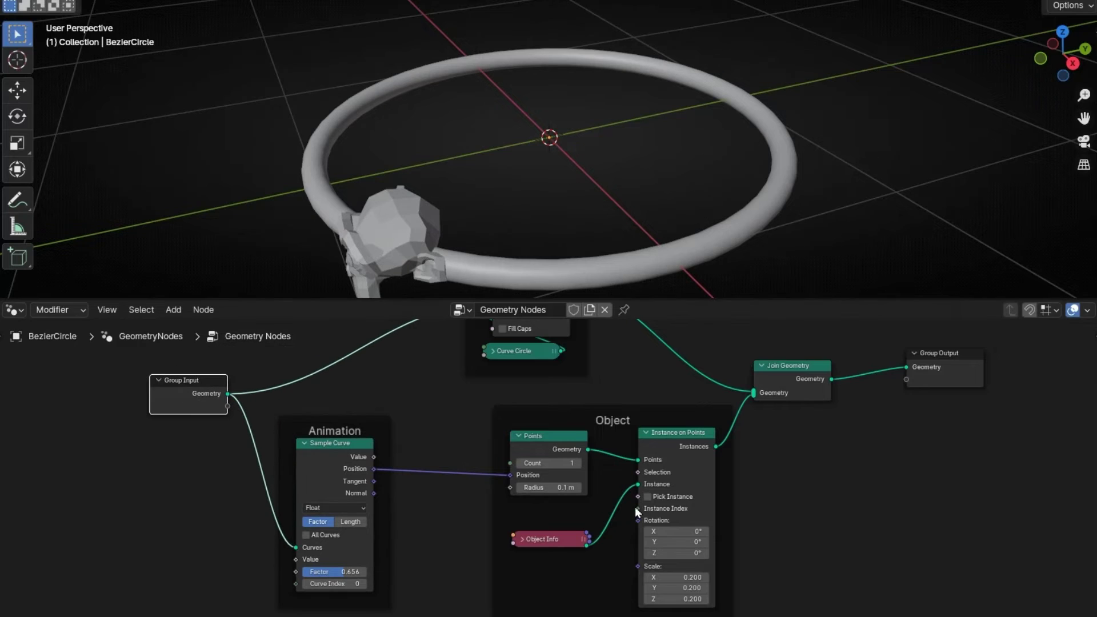
left_click_drag(676, 542, 641, 567)
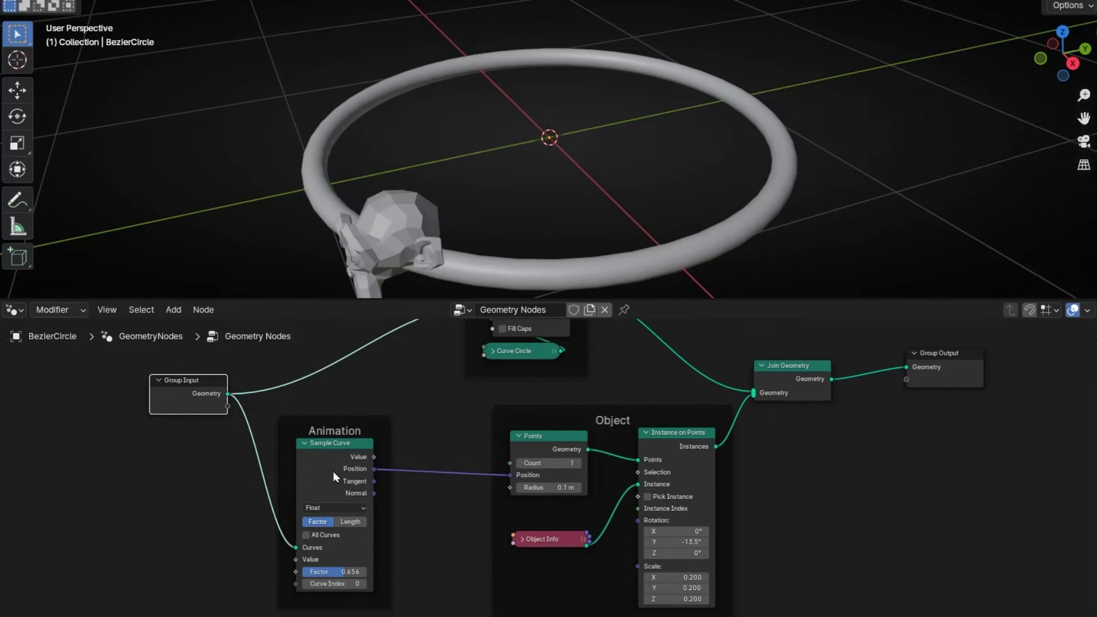
Wire Sample Curve's Tangent into Instance on Points' Rotation, scrub Factor to 0.534, and shift the Animation frame left
left_click(375, 483)
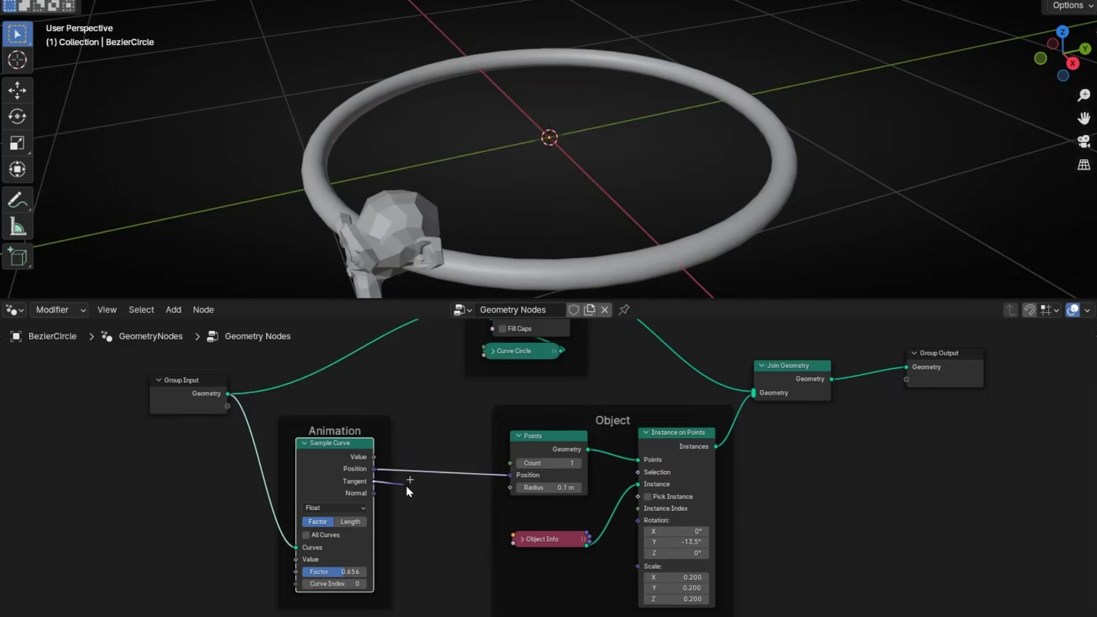
left_click_drag(409, 490, 637, 520)
mouse_move(339, 579)
left_mouse_down()
mouse_move(304, 579)
mouse_move(357, 579)
mouse_move(317, 572)
mouse_move(345, 571)
mouse_move(333, 572)
left_mouse_up()
left_click_drag(363, 423, 318, 423)
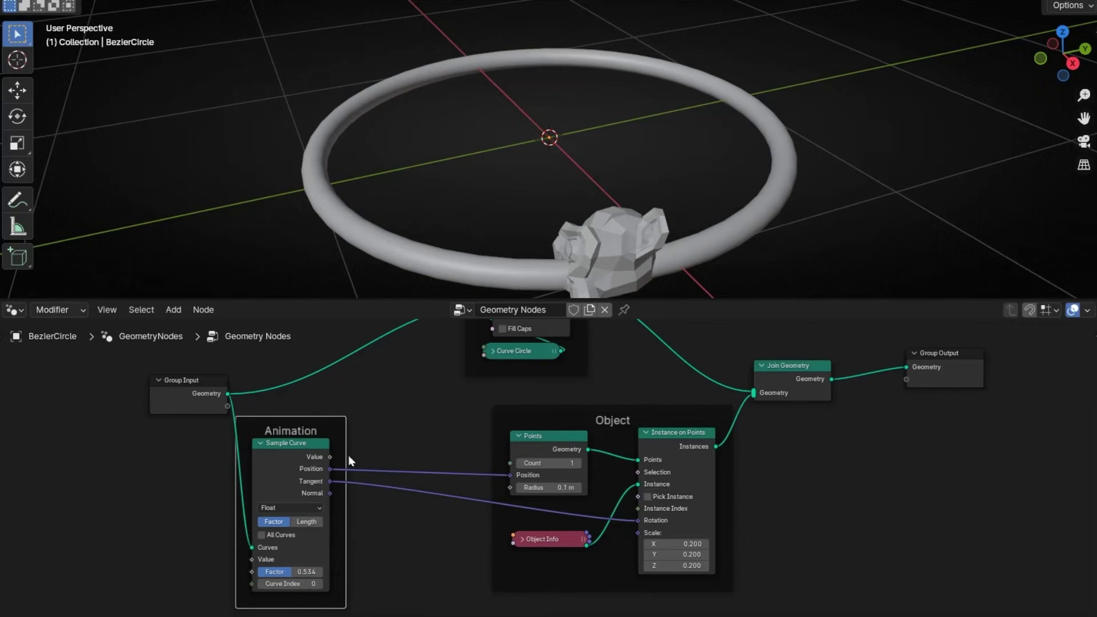
Insert Align Euler to Vector on the Tangent→Rotation link, feed Tangent into its Vector, and reset Factor to 0
key("shift+a")
type("align")
key("Return")
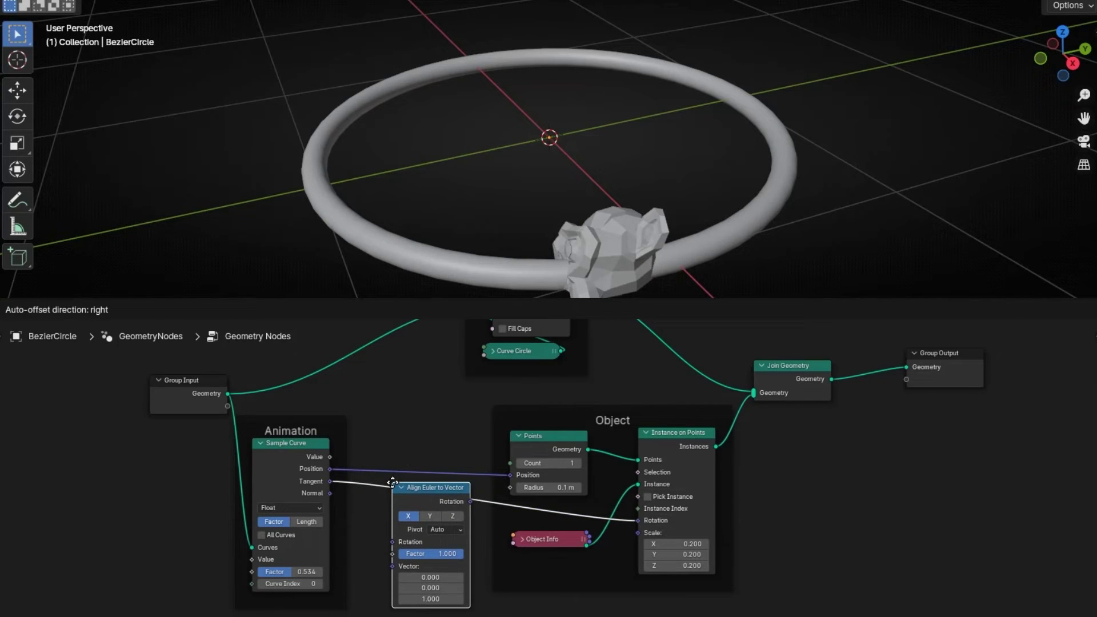
left_click(393, 487)
scroll(362, 564, "up", 4)
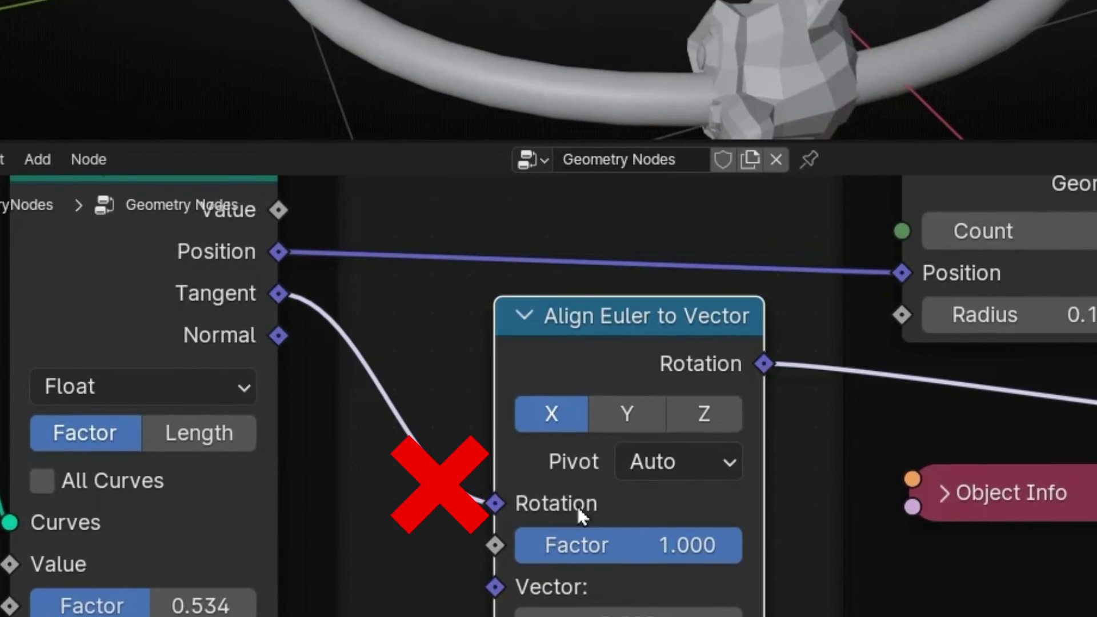
left_click_drag(494, 503, 493, 587)
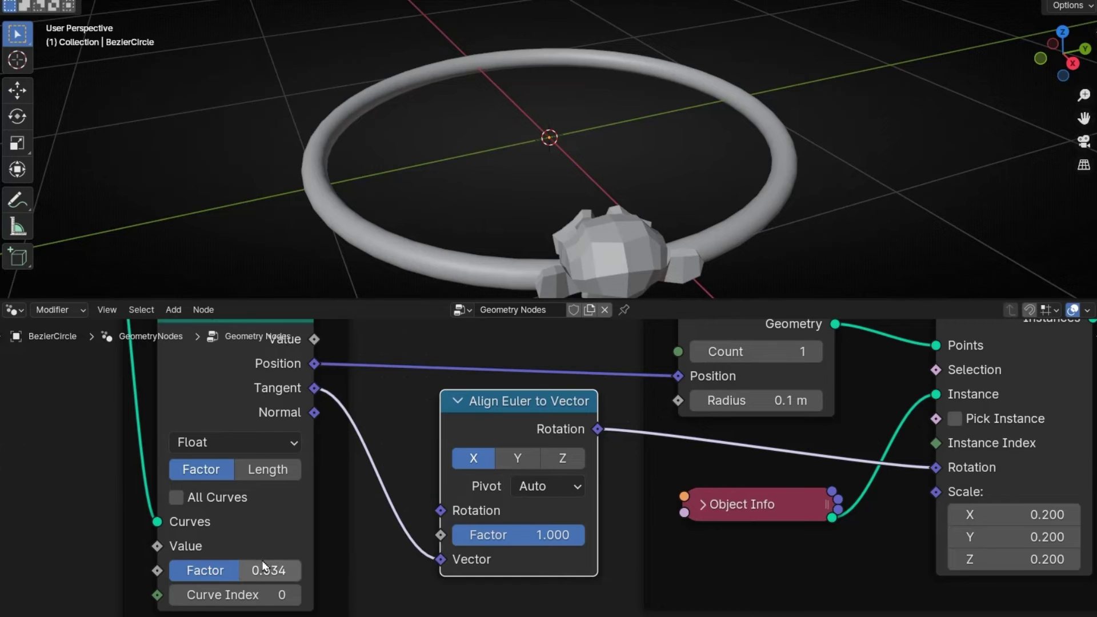
left_click_drag(263, 570, 170, 575)
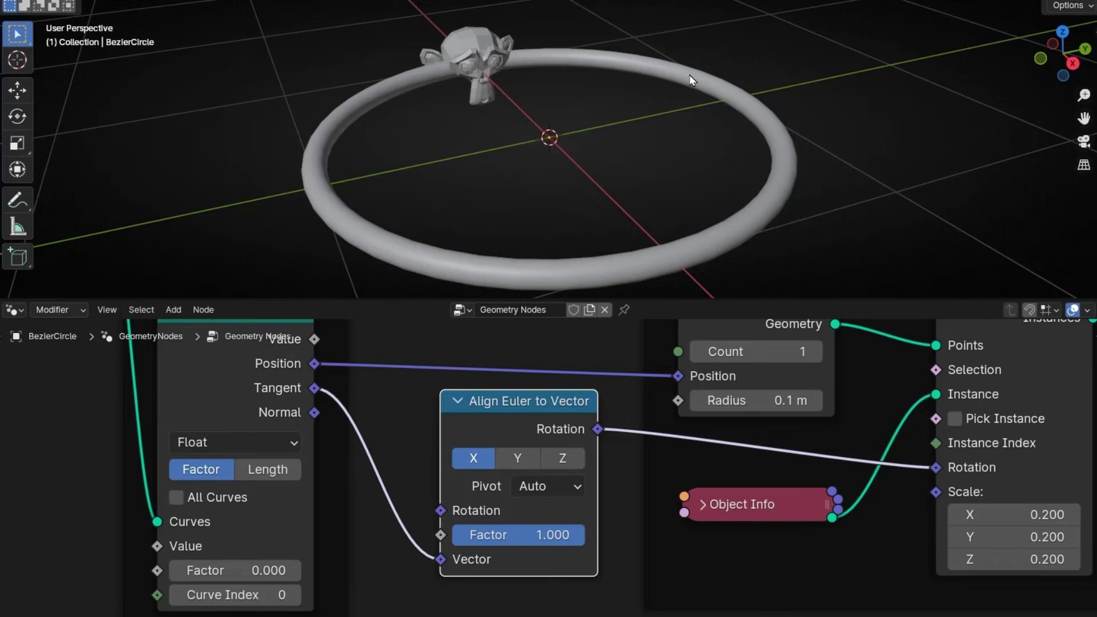
Set Align Euler to Vector's axis to Y after testing Z, then preview at Factor 0.733
left_click(522, 459)
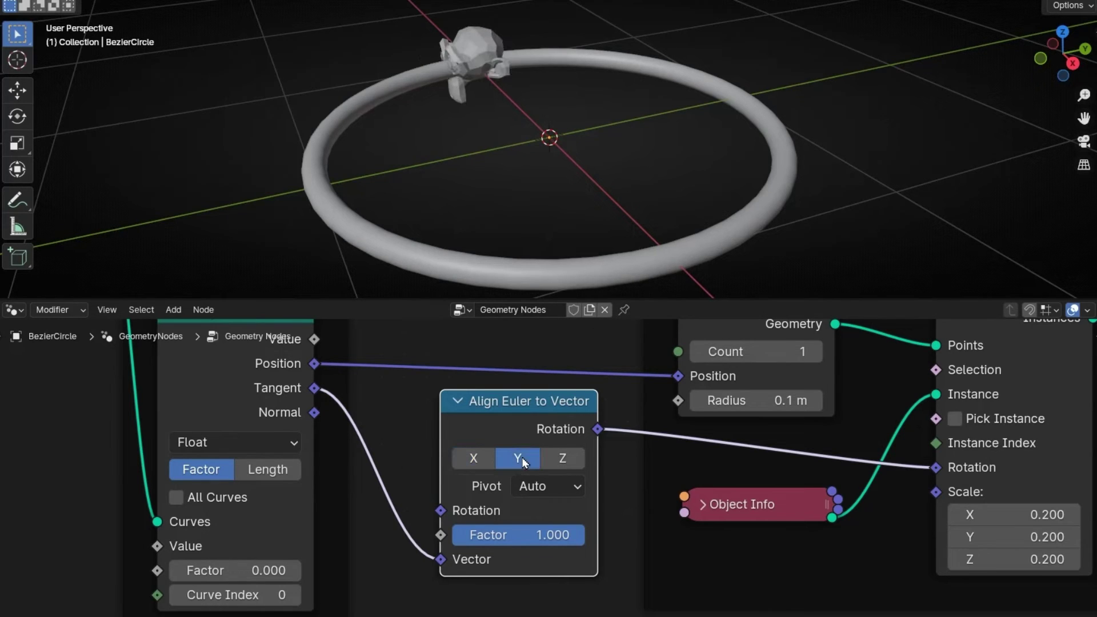
left_click(563, 458)
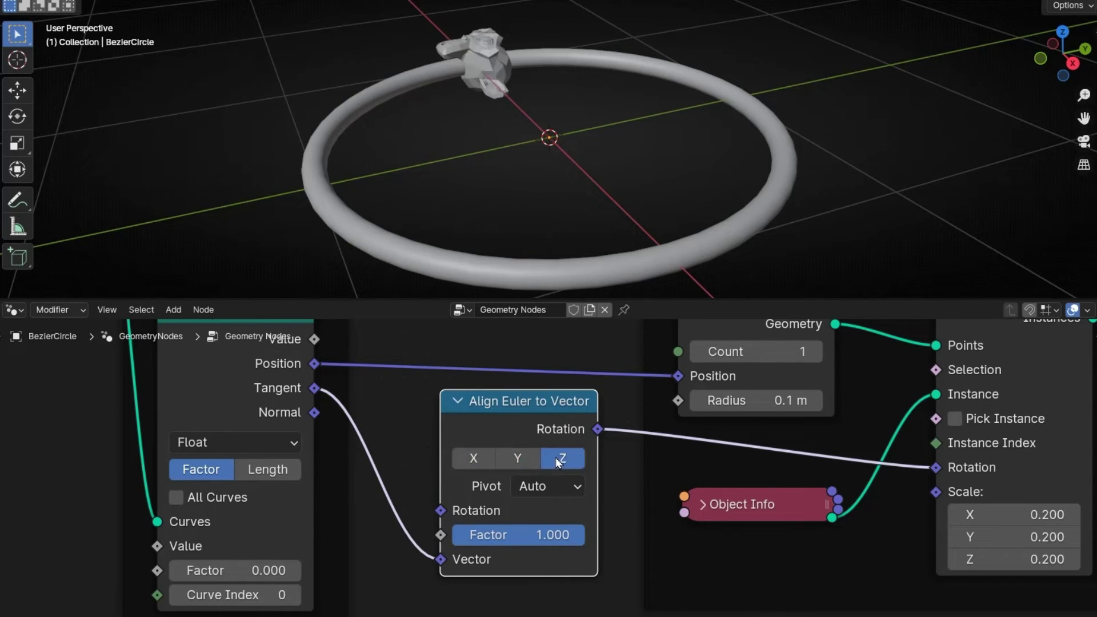
left_click(526, 458)
left_click_drag(191, 570, 288, 570)
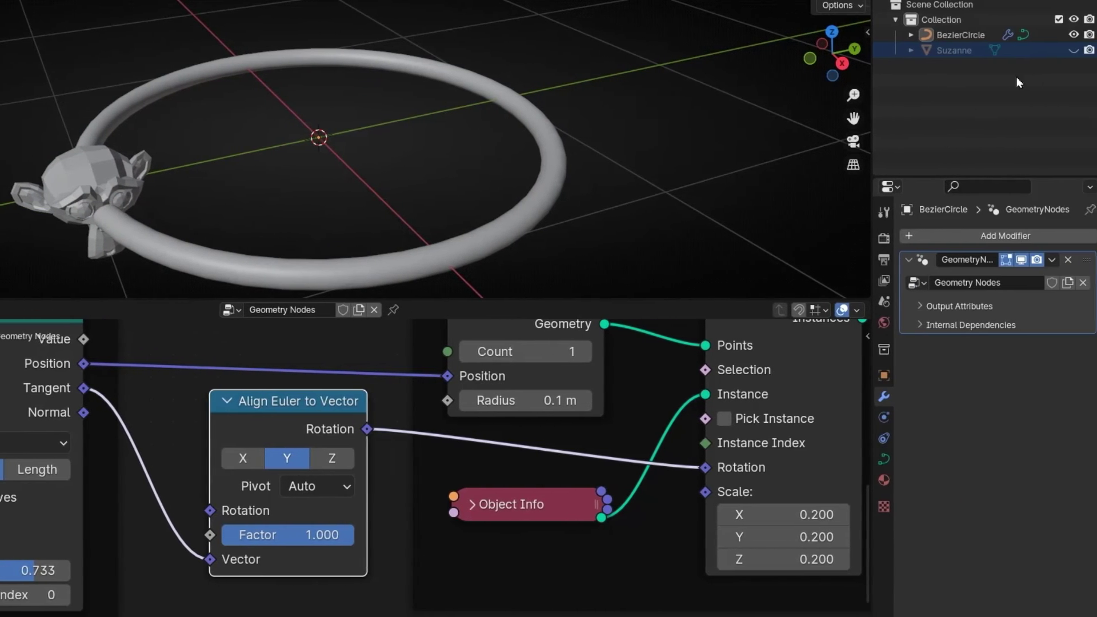
Unhide the original Suzanne in the Outliner and select her
left_click(1074, 50)
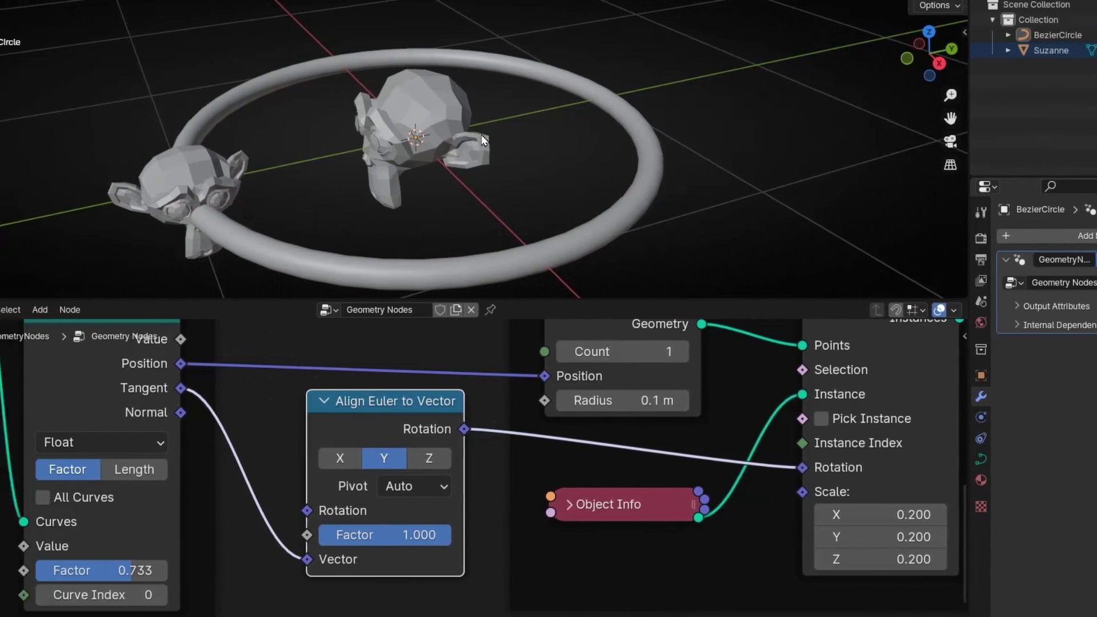
left_click(328, 136)
middle_click_drag(510, 136, 497, 144)
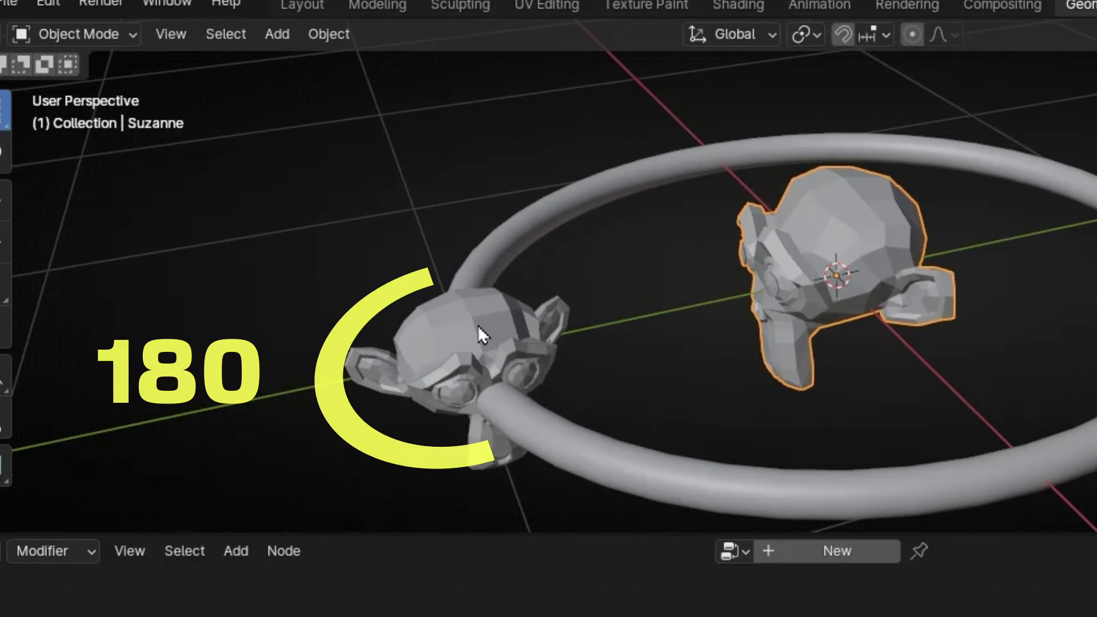
Rotate Suzanne 180° about Z and apply the rotation
key("r")
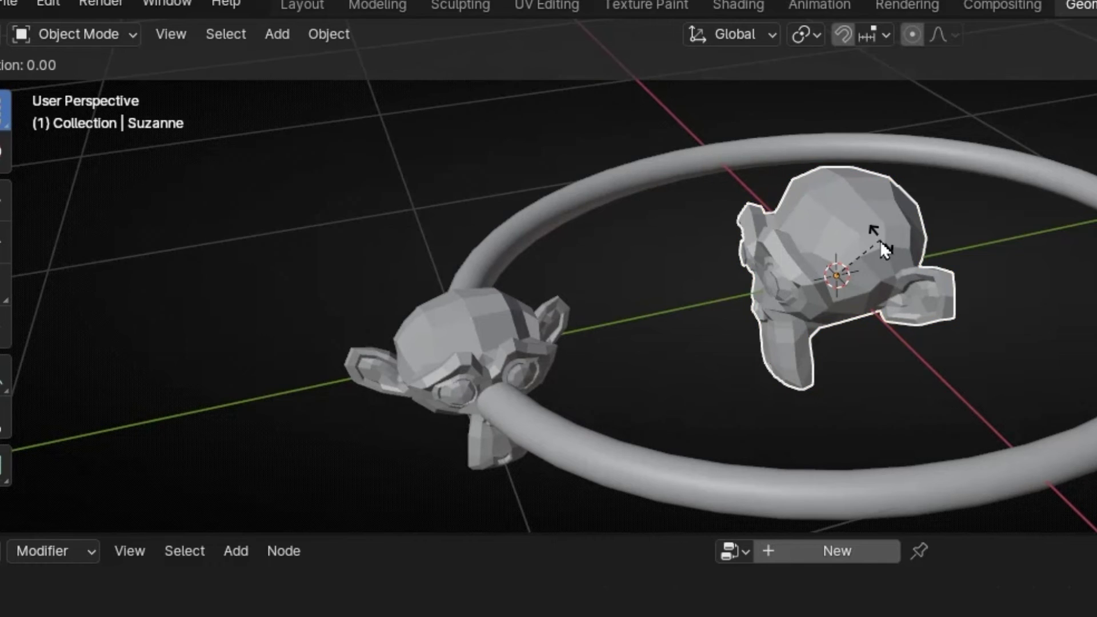
type("z")
type("180")
key("Return")
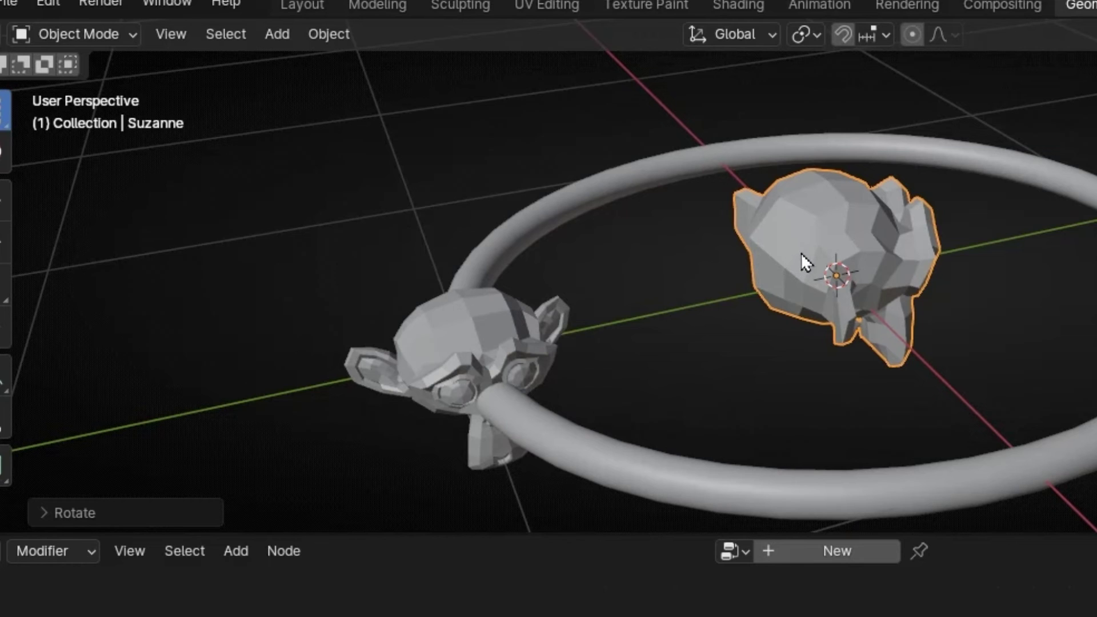
key("ctrl+a")
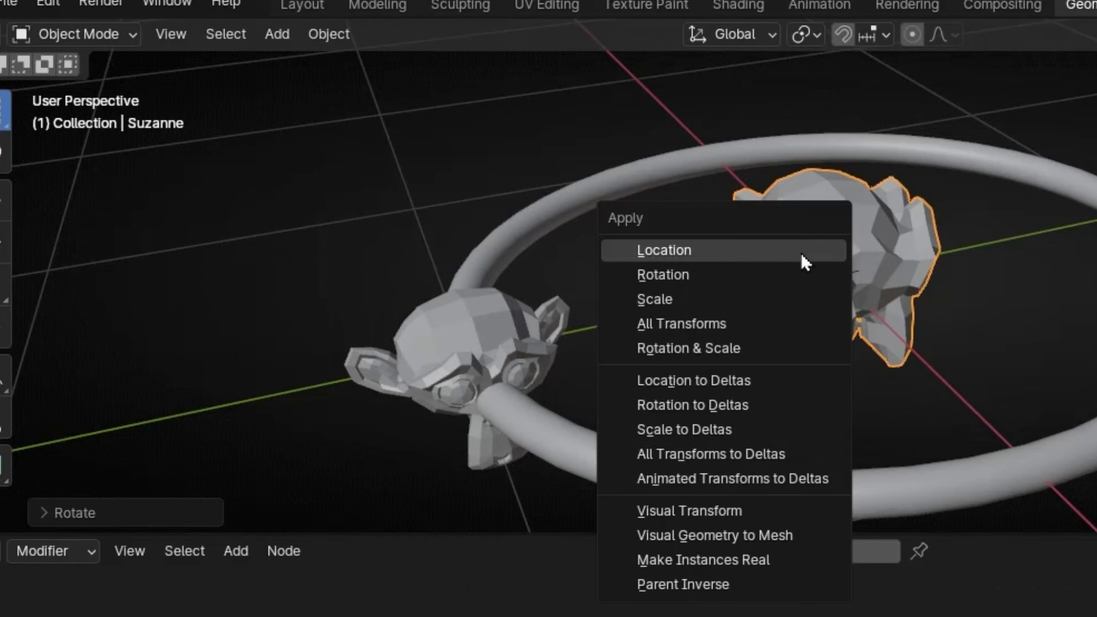
left_click(707, 277)
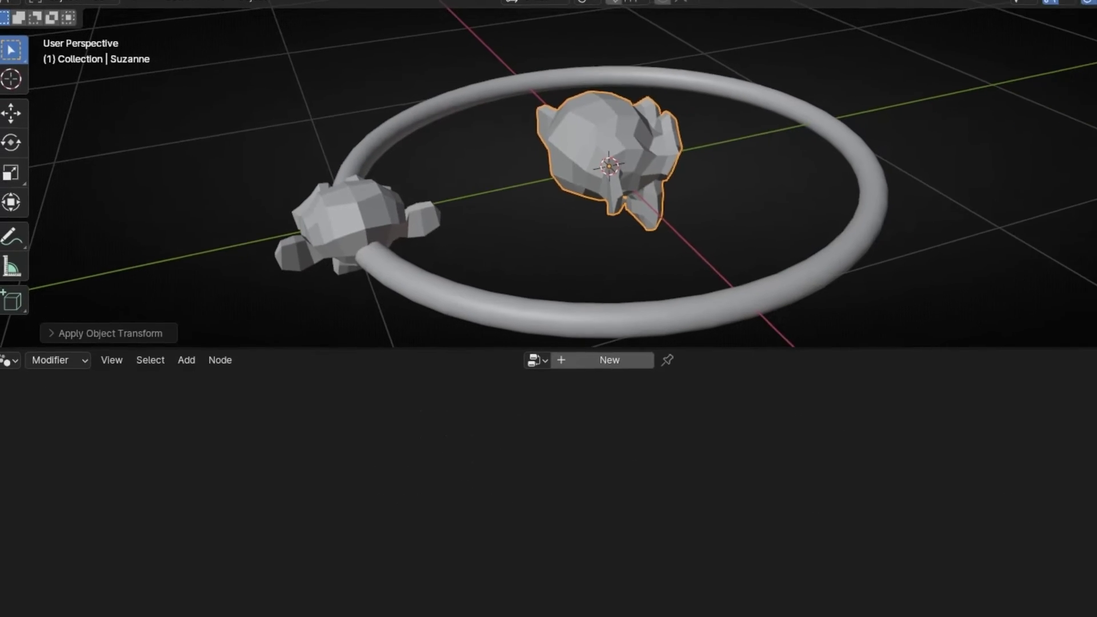
Hide the original Suzanne, reselect the BezierCircle, set Factor to 0.145, and move the Curve Mesh frame left
key("Delete")
left_click(615, 267)
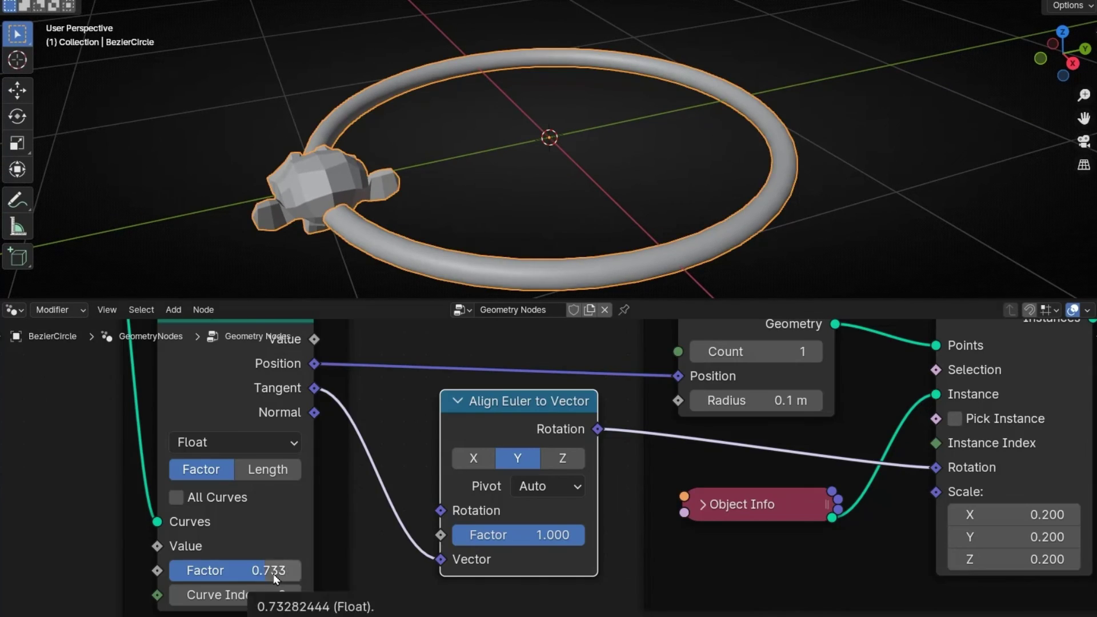
left_click_drag(245, 568, 188, 570)
scroll(499, 403, "down", 5)
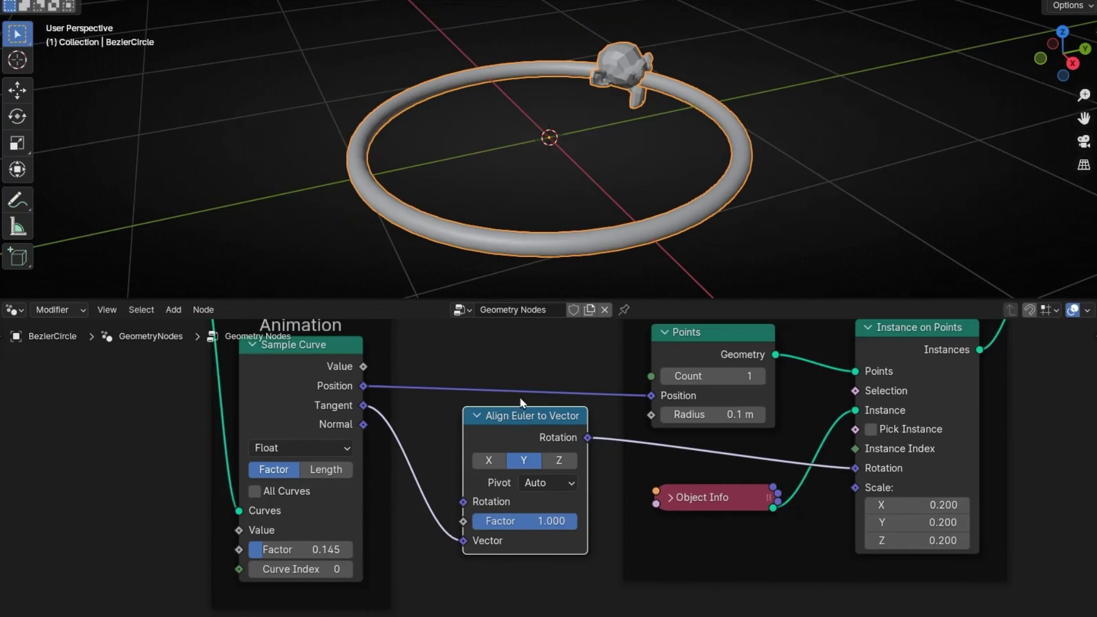
left_click_drag(549, 327, 466, 70)
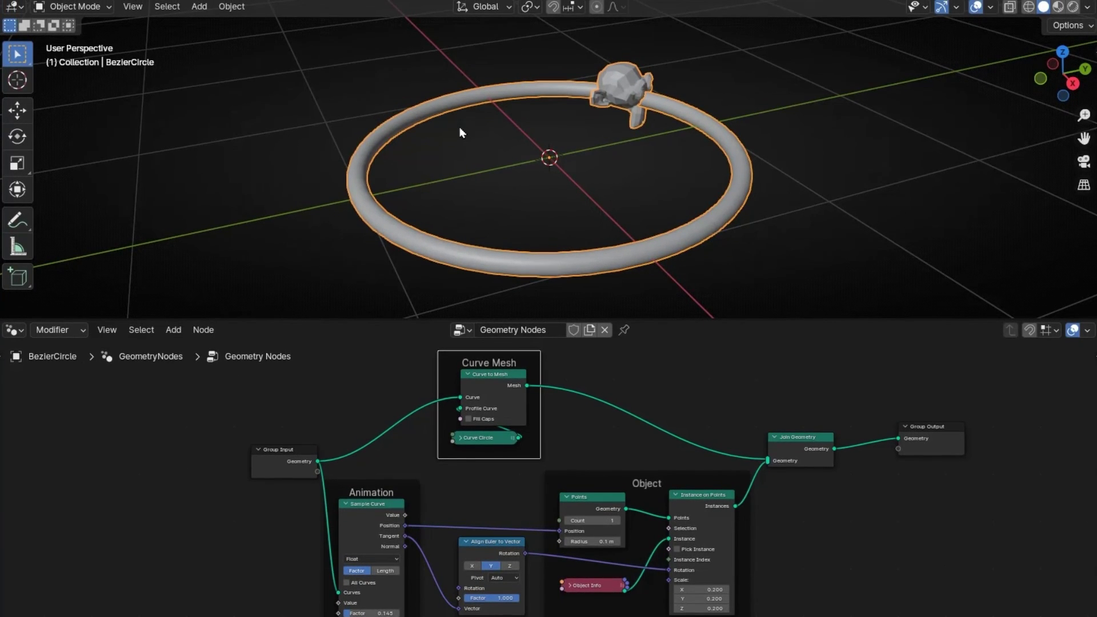
Enter Edit Mode on the ring and delete all its control points
left_click(73, 6)
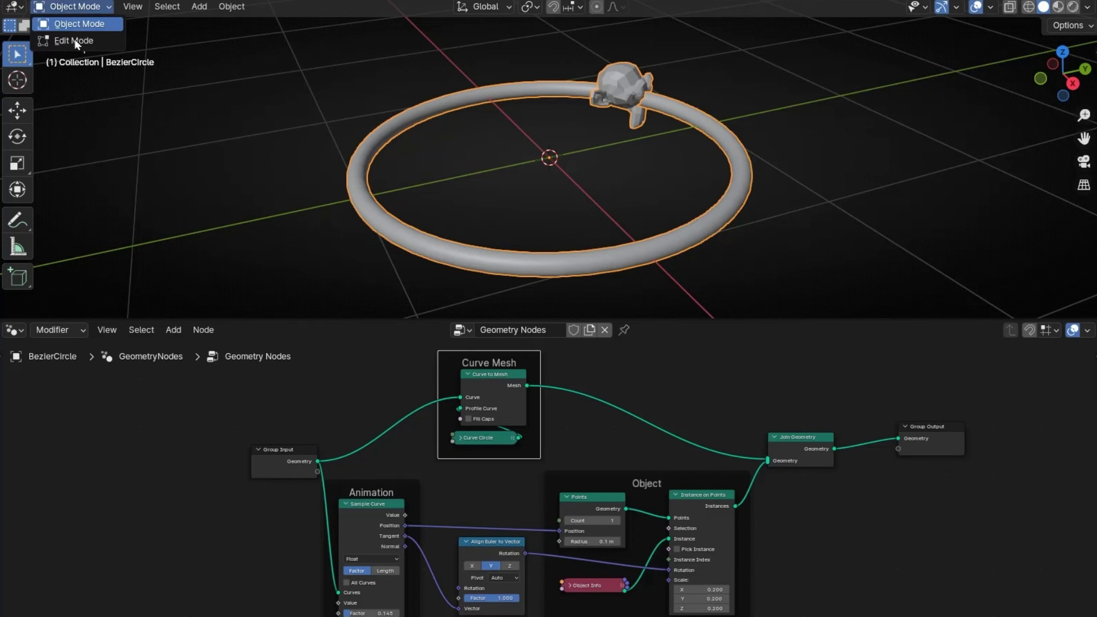
left_click(81, 37)
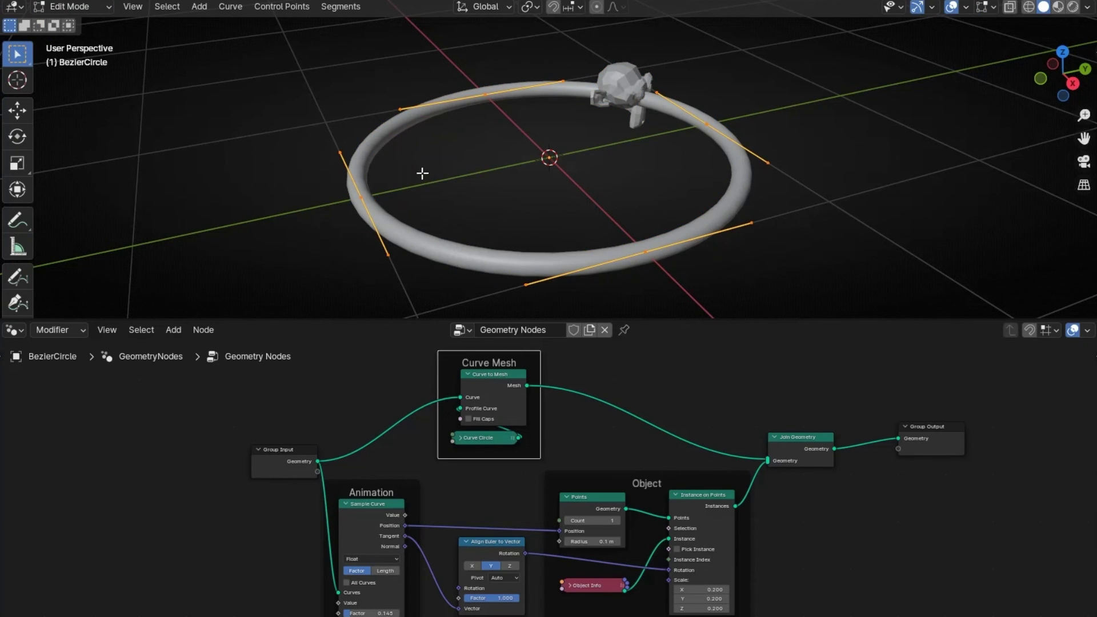
key("x")
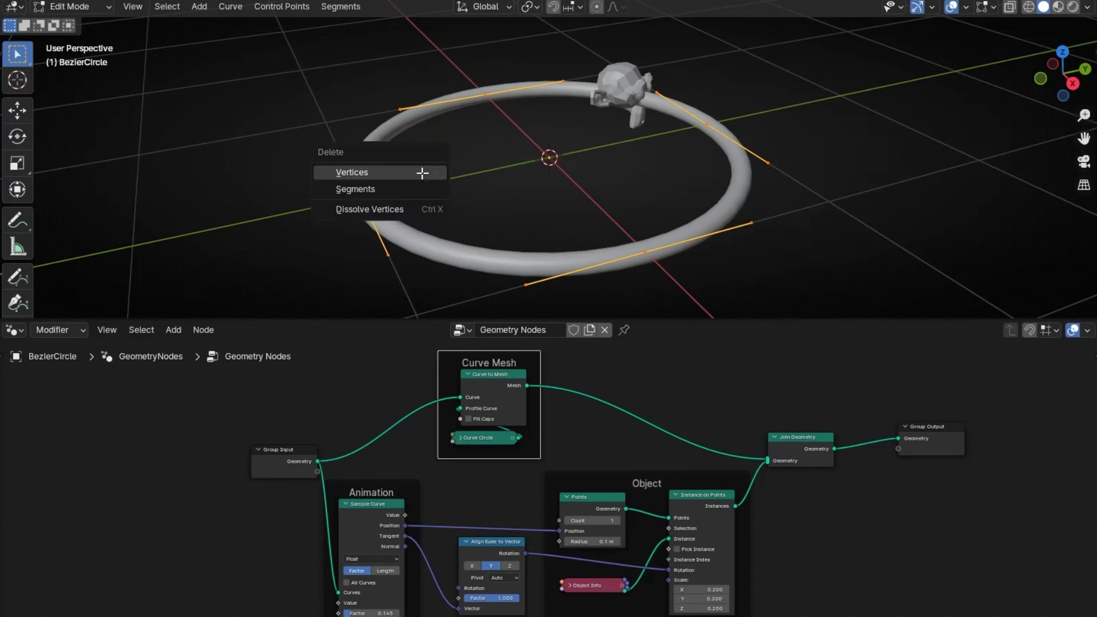
left_click(422, 172)
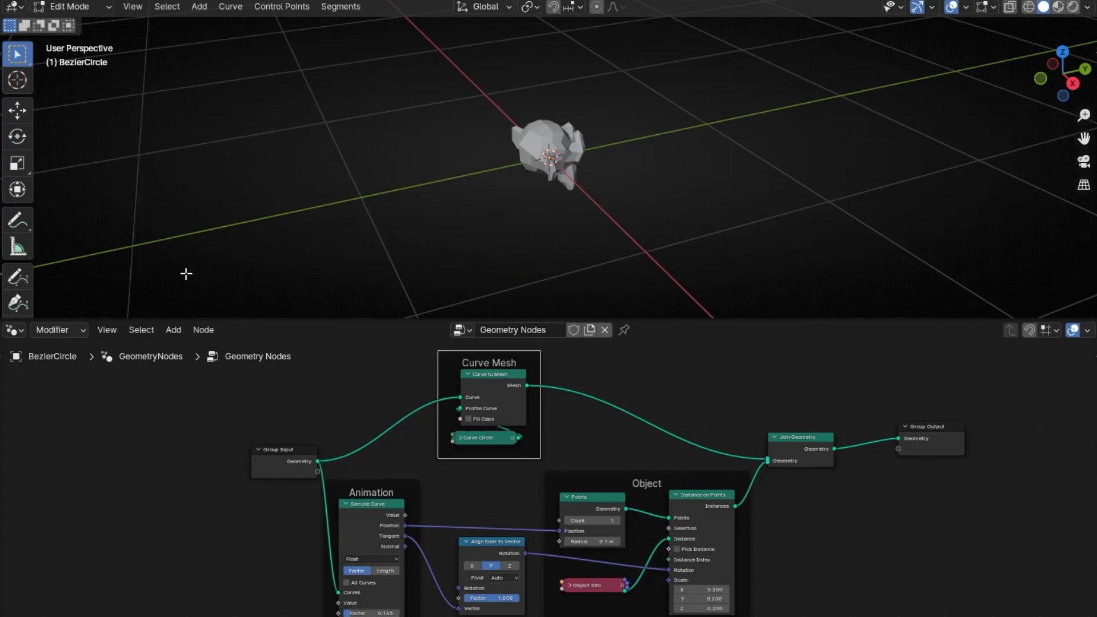
Sketch a freehand wavy curve with the Draw tool and set Factor back to 0.000
left_click(17, 277)
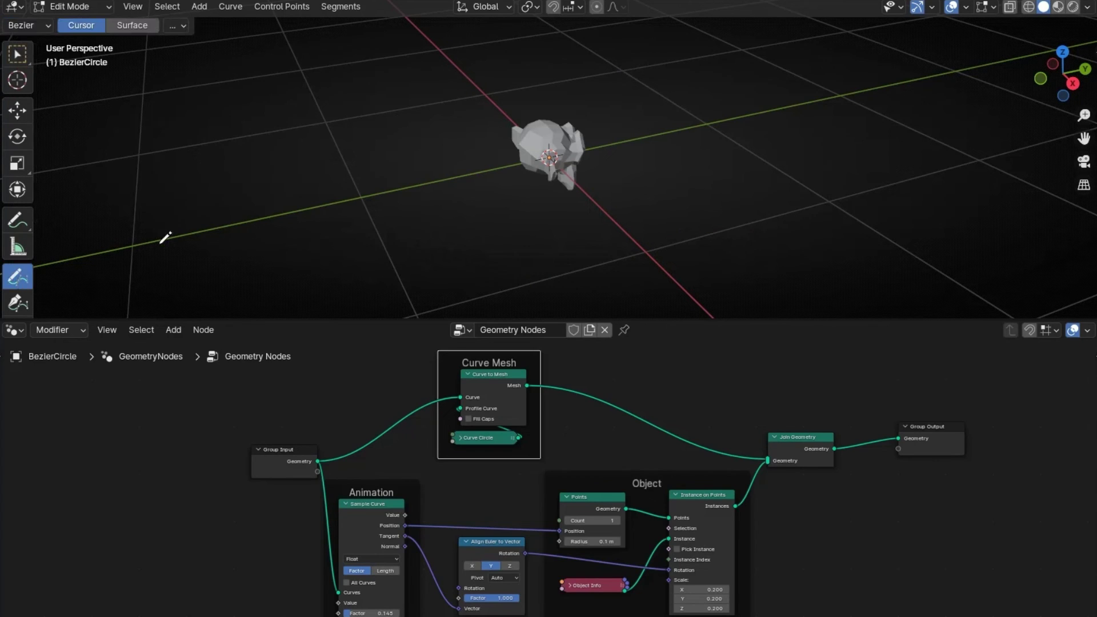
mouse_move(166, 235)
left_mouse_down()
mouse_move(332, 140)
mouse_move(451, 240)
mouse_move(641, 81)
mouse_move(815, 203)
mouse_move(924, 166)
left_mouse_up()
scroll(371, 545, "up", 5)
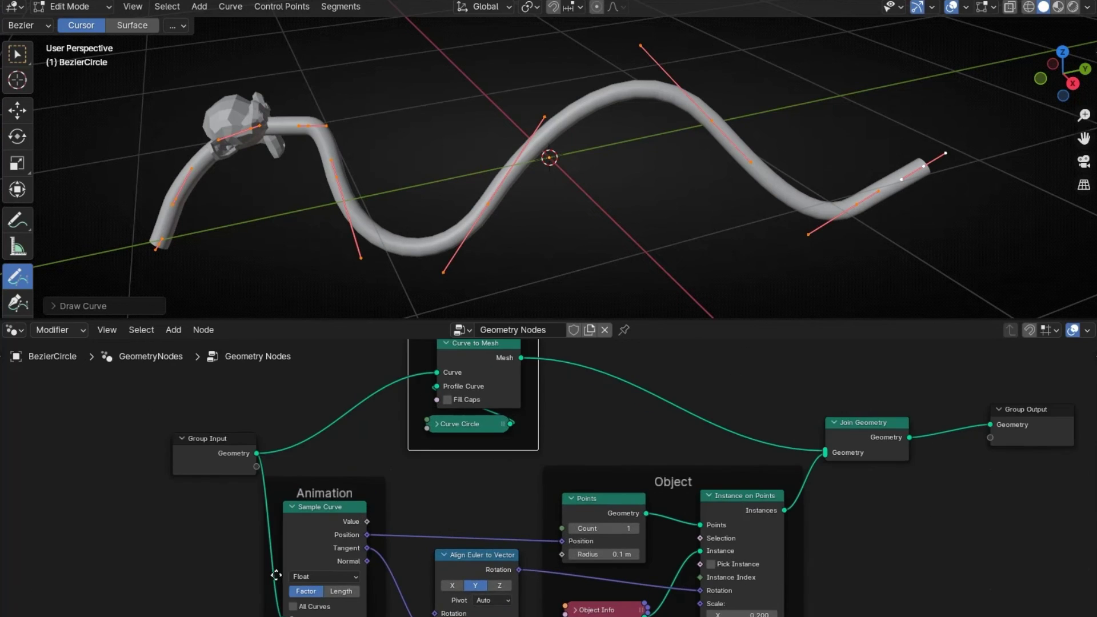
mouse_move(380, 549)
left_mouse_down()
mouse_move(367, 550)
mouse_move(457, 549)
mouse_move(365, 550)
left_mouse_up()
Delete the wavy curve's points and start a new Bezier path with four Pen-tool points
key("x")
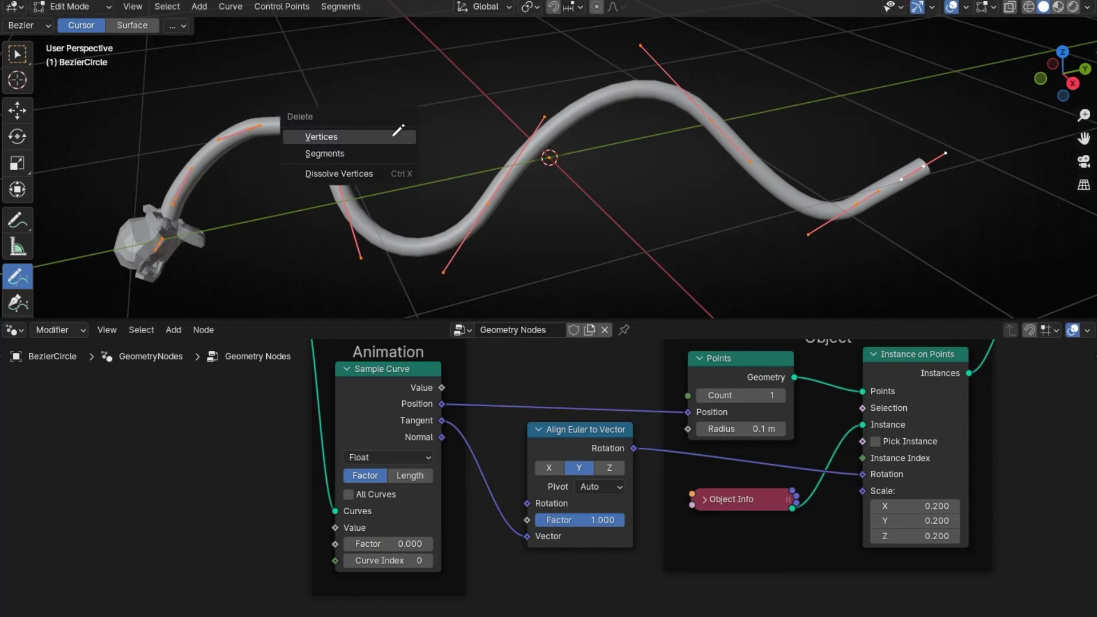
left_click(398, 136)
left_click(17, 301)
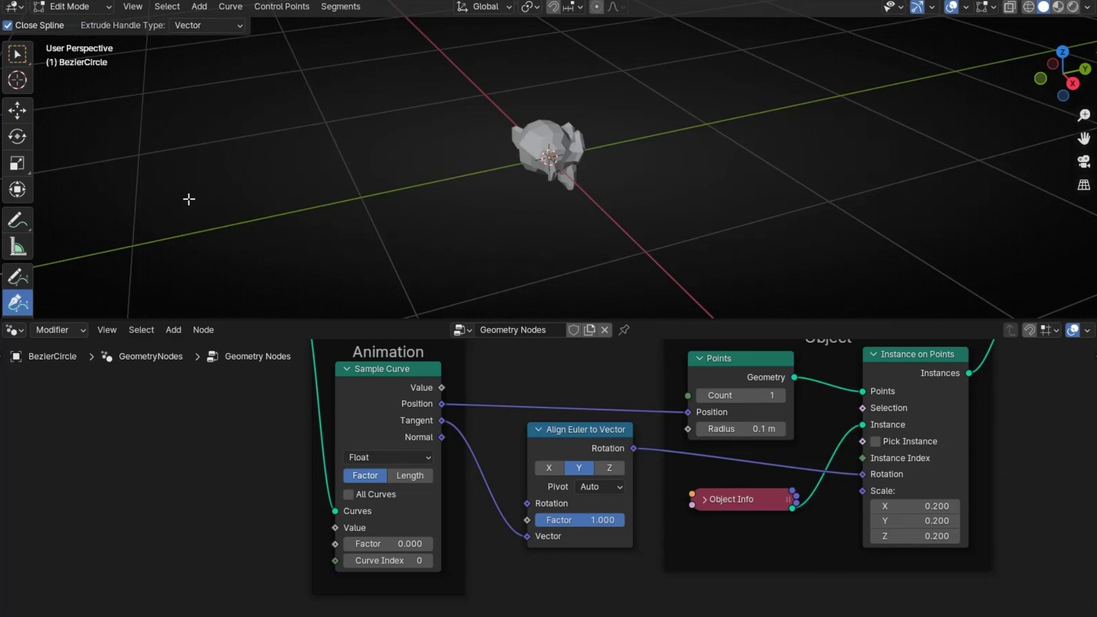
left_click_drag(253, 142, 314, 115)
left_click_drag(412, 242, 524, 249)
left_click_drag(651, 167, 698, 110)
left_click_drag(776, 104, 905, 138)
Add five more points looping the path back across itself, then scrub Factor to 0.588
left_click_drag(923, 221, 884, 278)
left_click_drag(565, 257, 494, 165)
left_click_drag(437, 89, 485, 87)
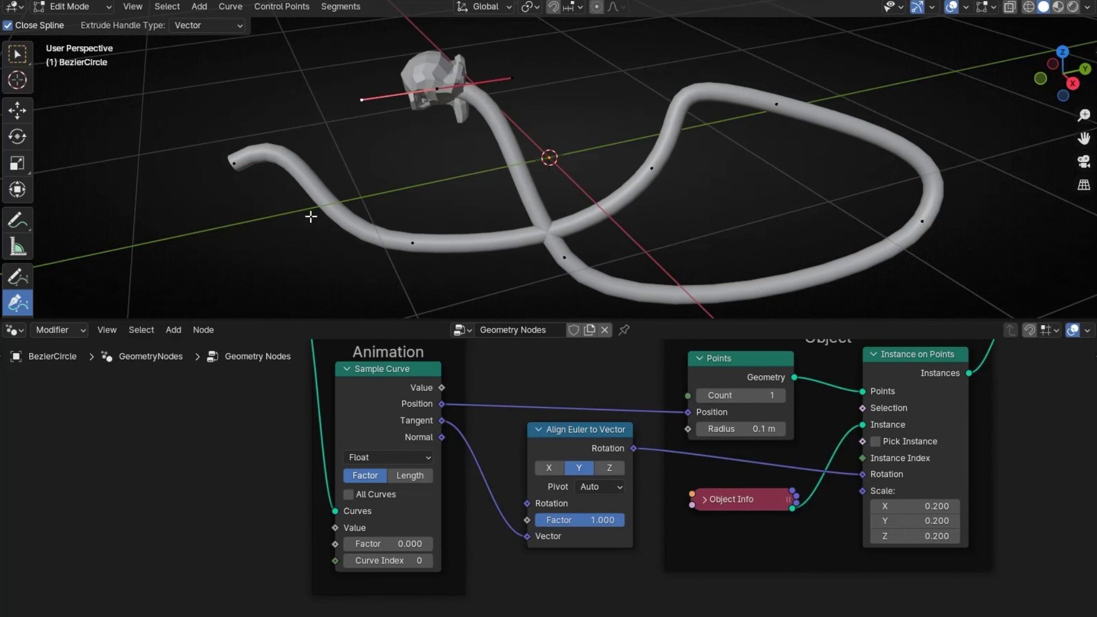
left_click_drag(258, 257, 143, 249)
left_click_drag(152, 147, 260, 105)
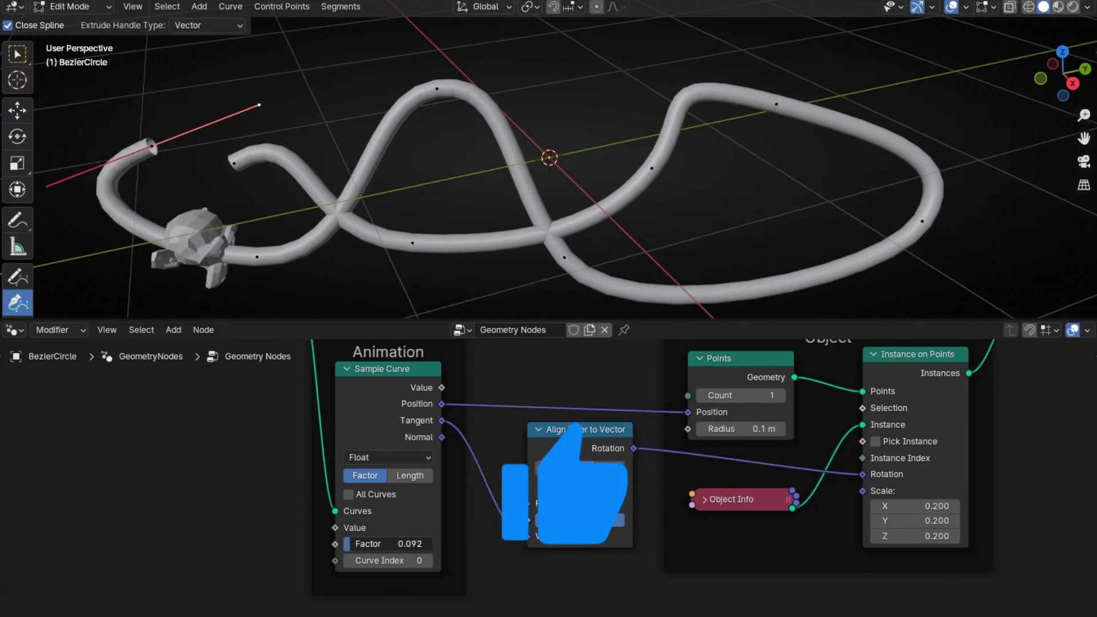
left_click_drag(410, 544, 389, 543)
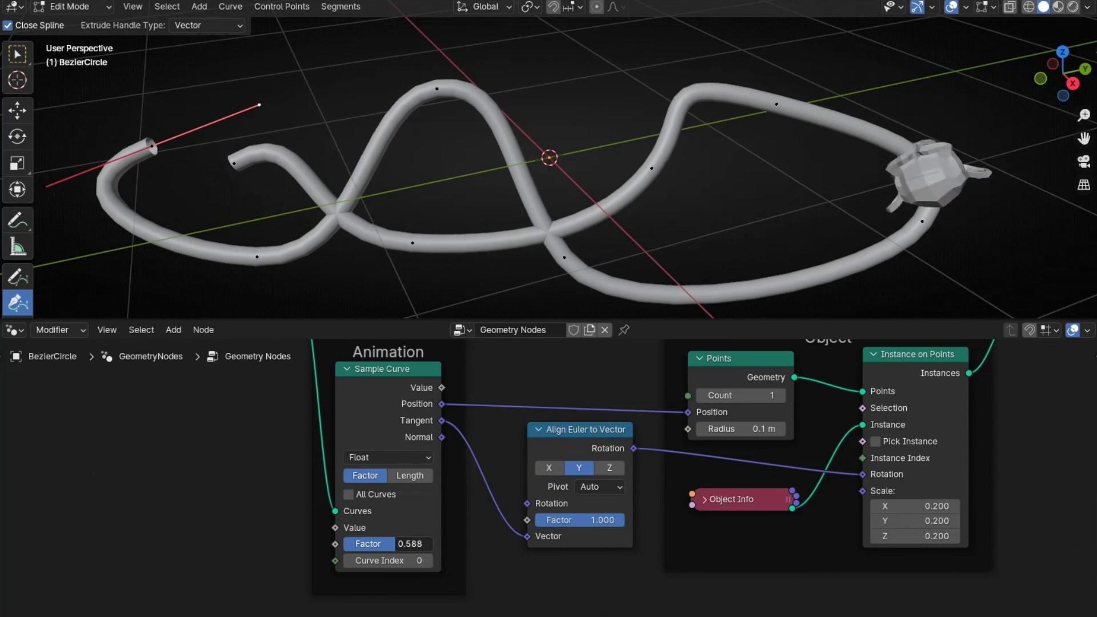